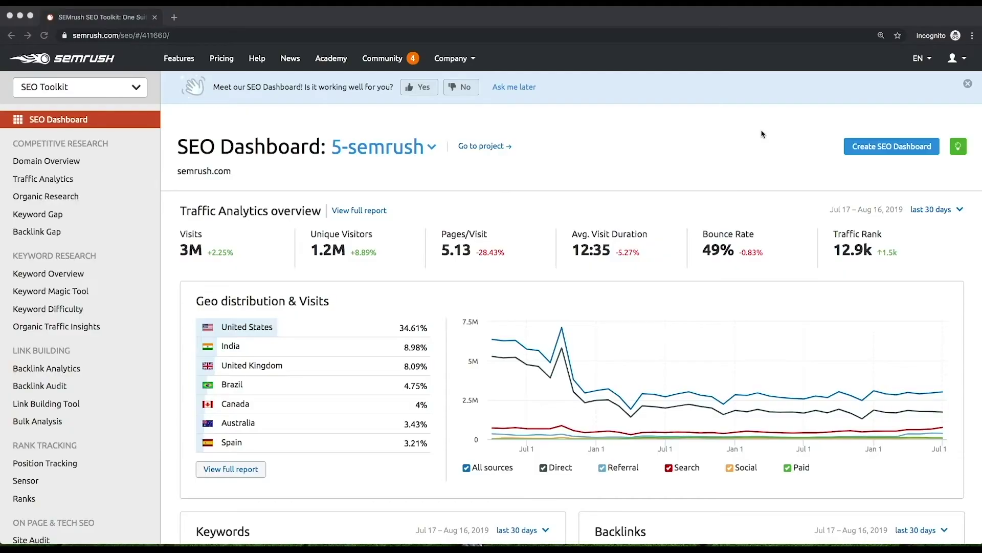
Step: Go to Projects from the SEO Toolkit menu and start Position Tracking setup for Amazon setup
left_click(134, 90)
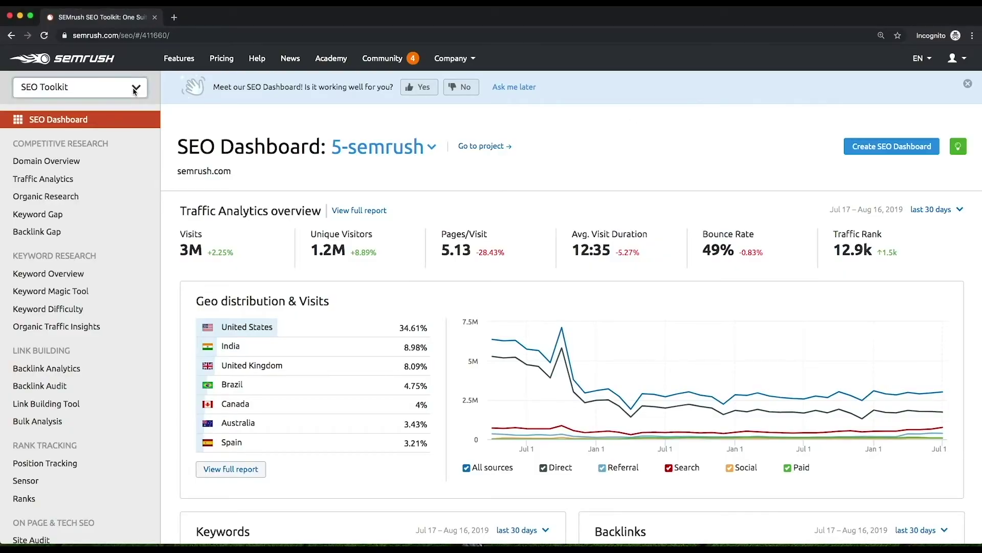
left_click(135, 90)
left_click(82, 263)
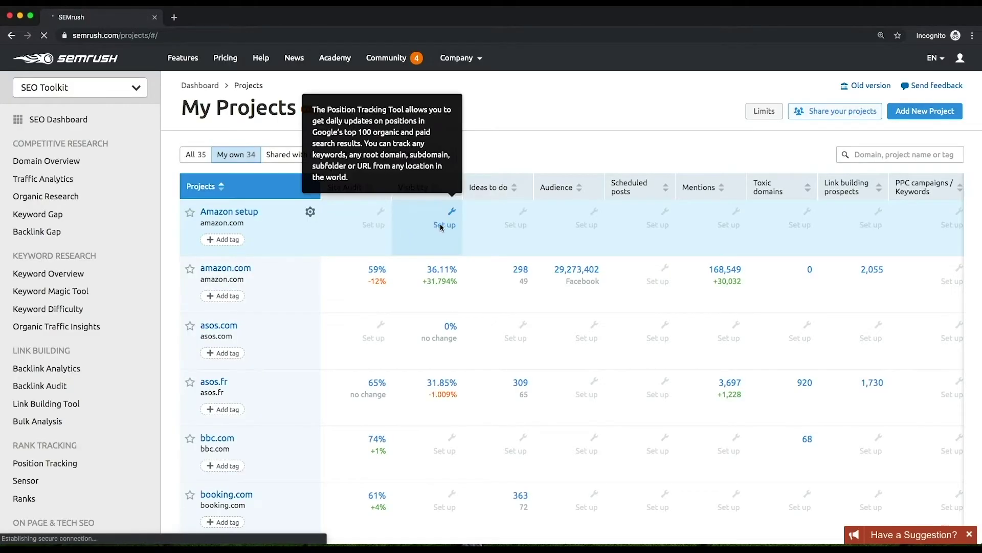
left_click(442, 227)
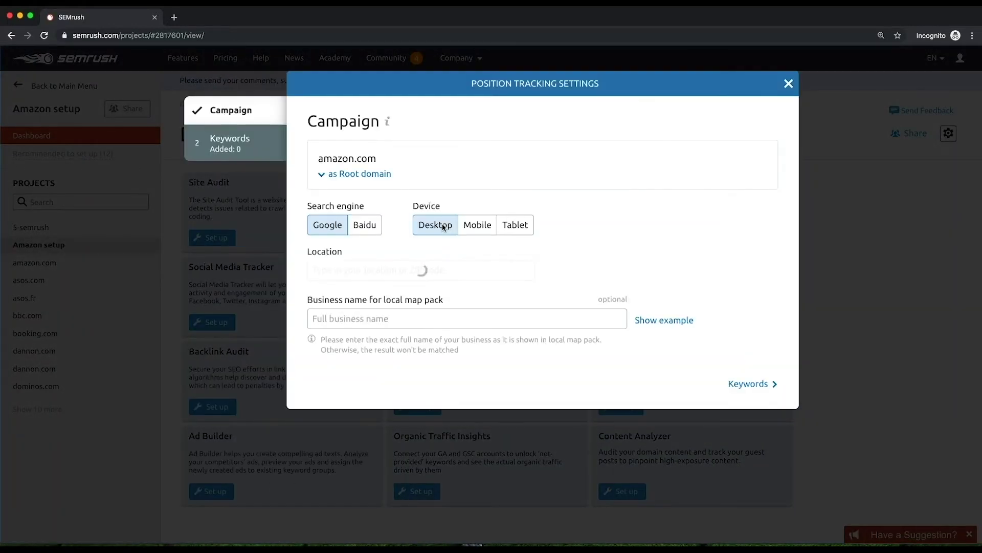
Step: Expand amazon.com's tracking options, try 'as URL', then return to 'as Root domain'
left_click(344, 174)
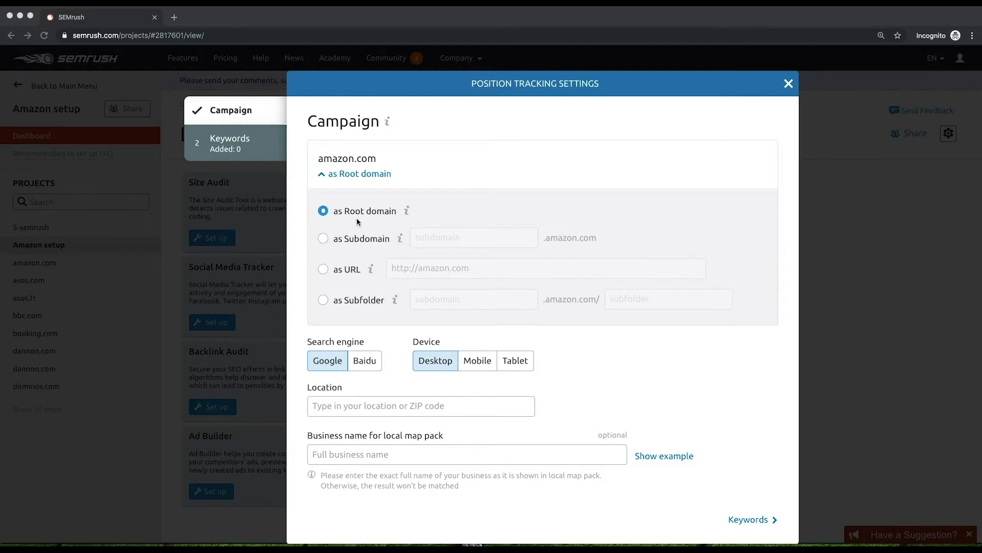
left_click(324, 271)
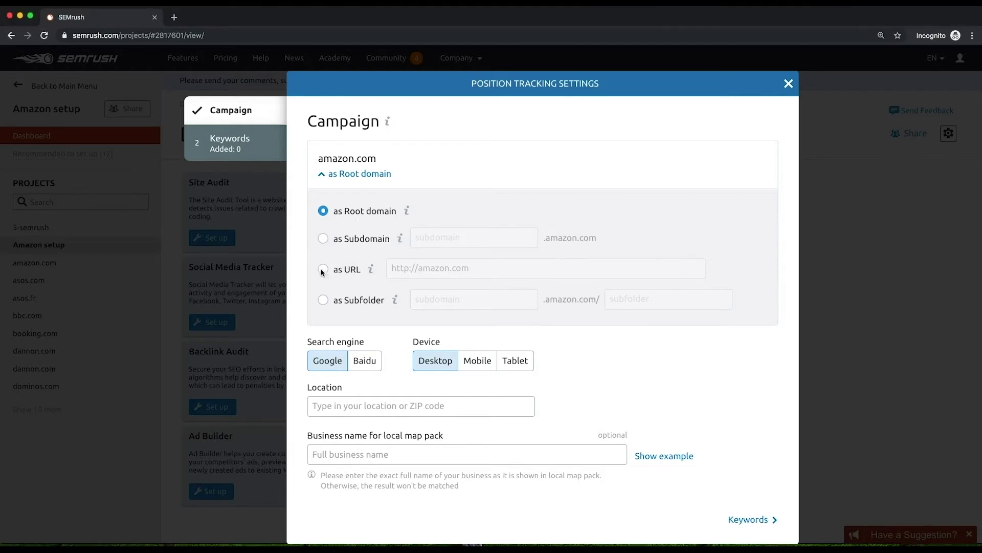
left_click(322, 269)
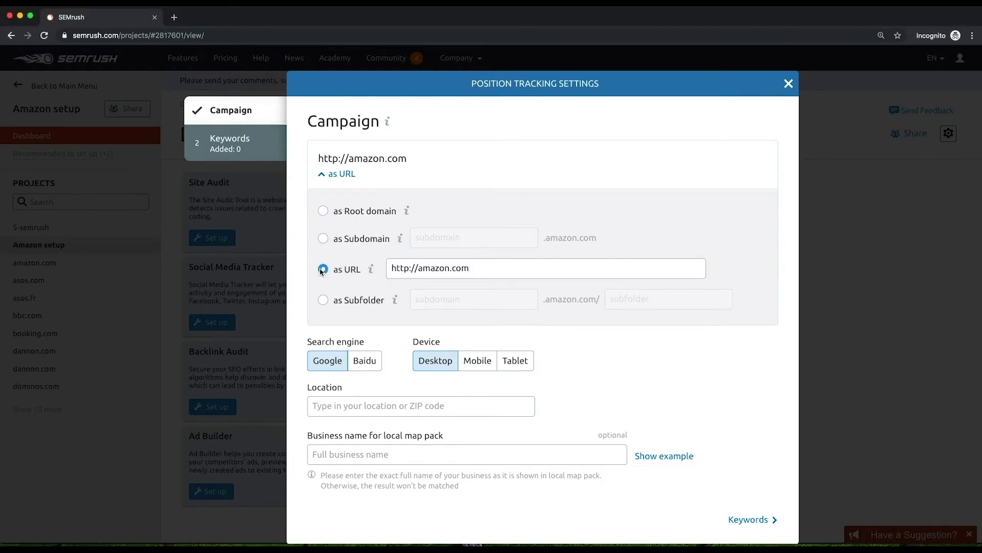
left_click(323, 213)
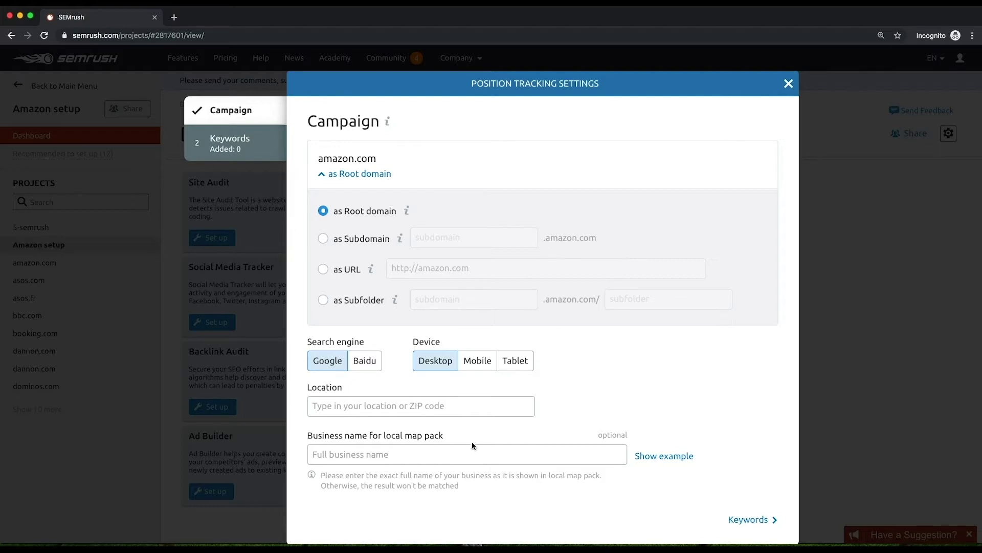
Step: View the local map pack example, then enter 'amazon' as the business name
left_click(562, 454)
left_click(648, 460)
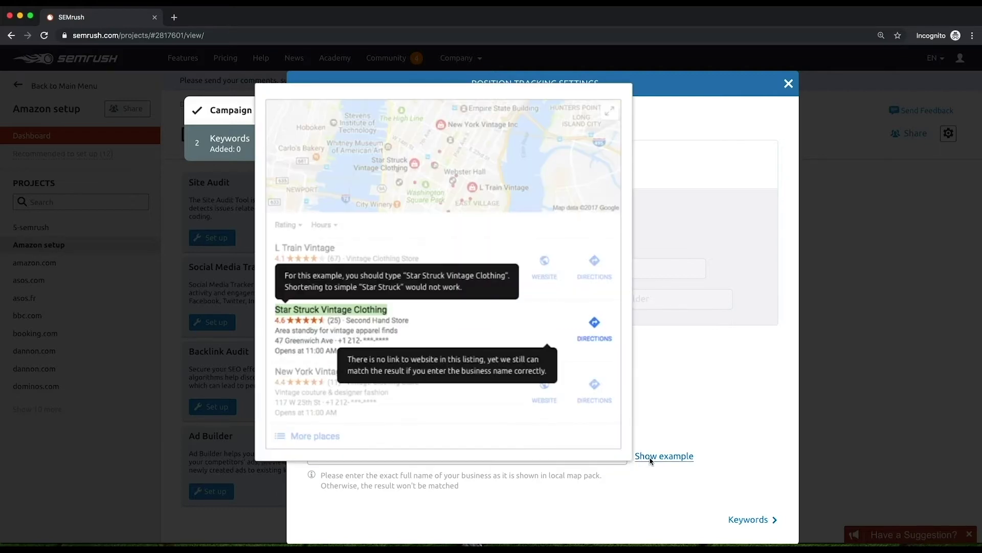
left_click(650, 458)
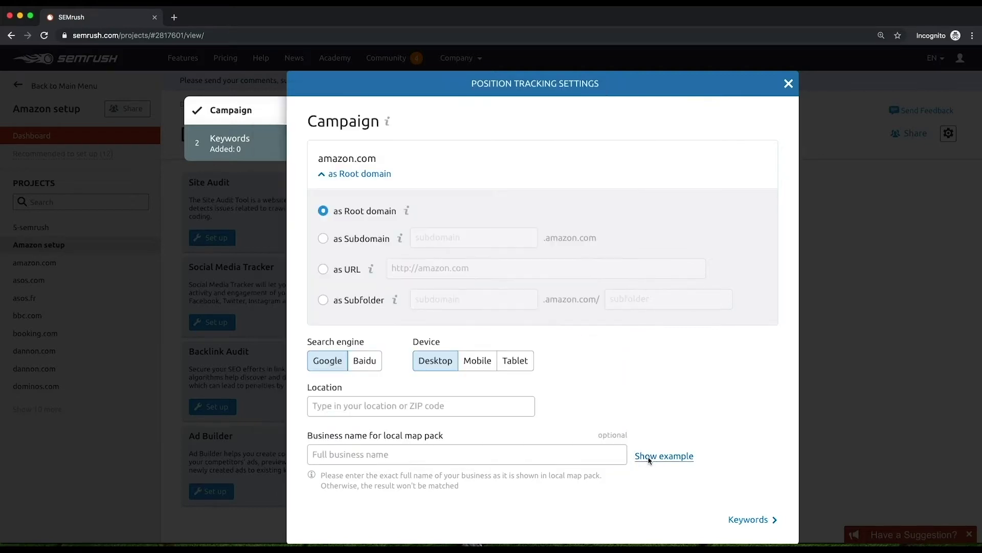
left_click(586, 454)
type("amazon")
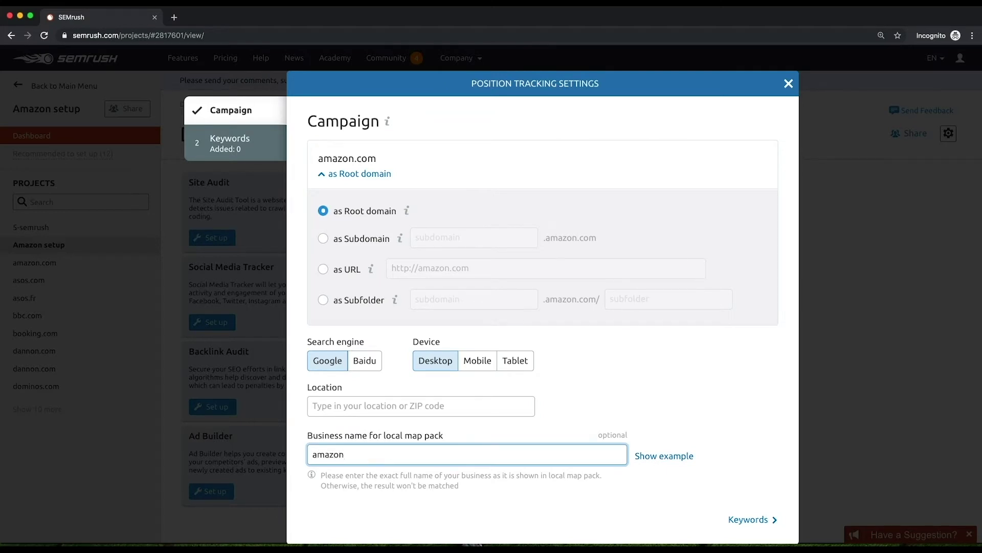
left_click(563, 428)
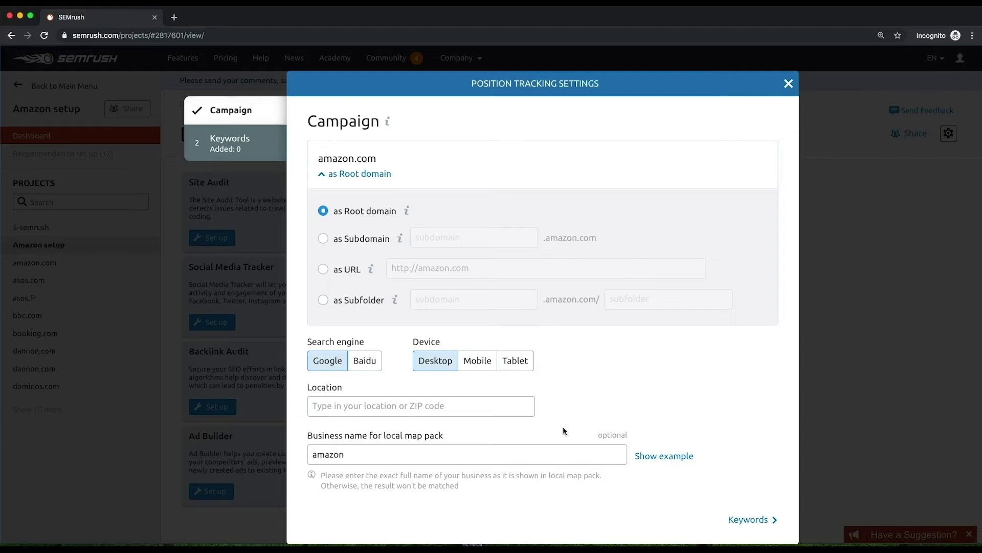
left_click(446, 408)
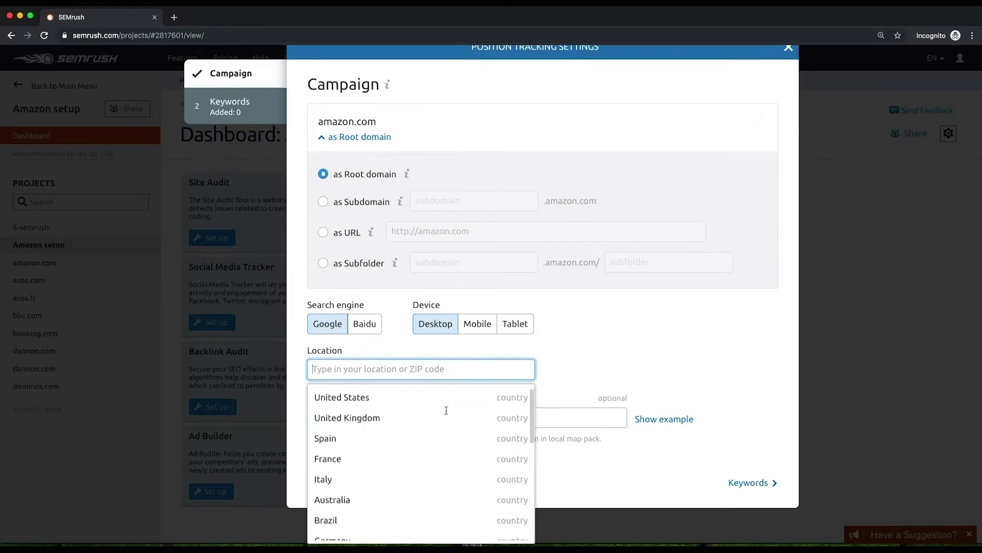
Step: Set the location to United States and review the English language option
left_click(365, 398)
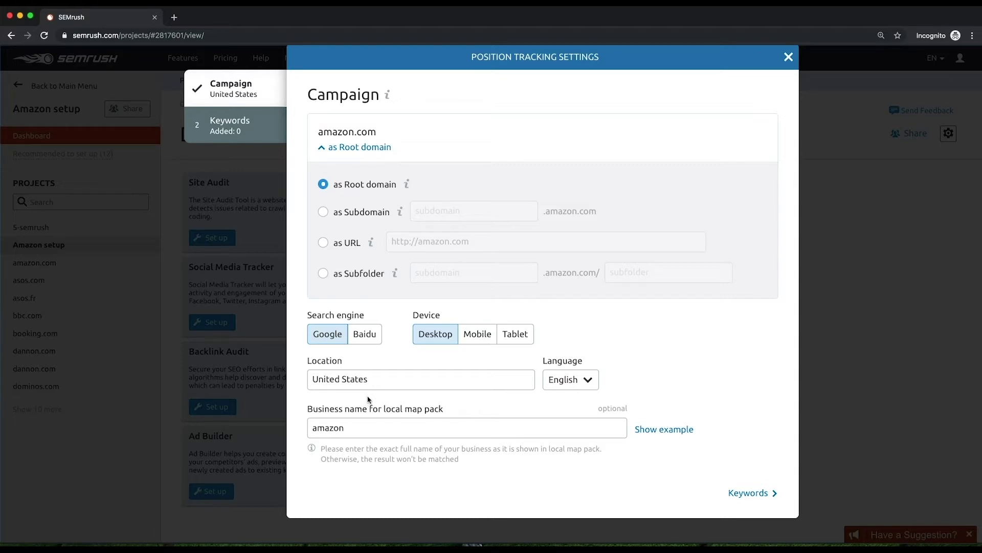
left_click(575, 383)
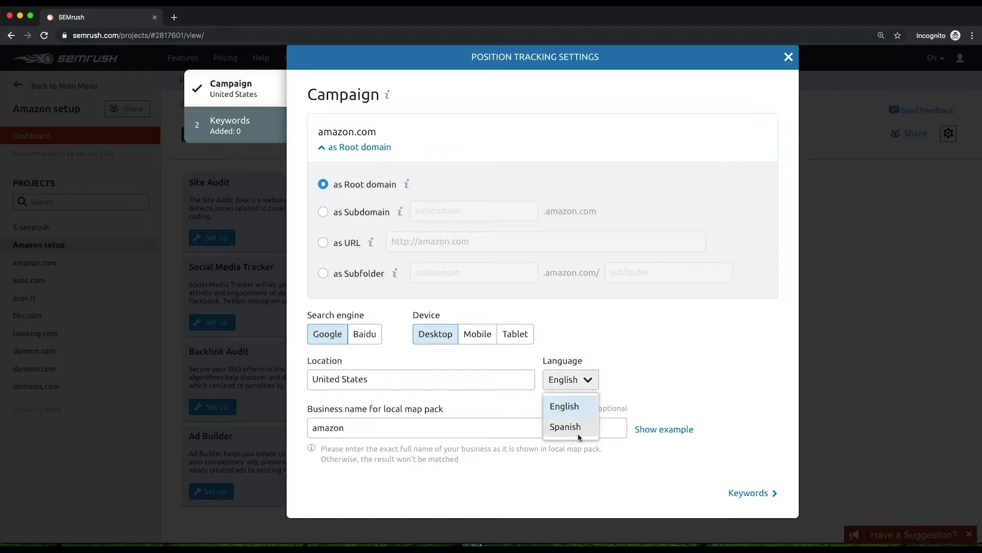
left_click(469, 383)
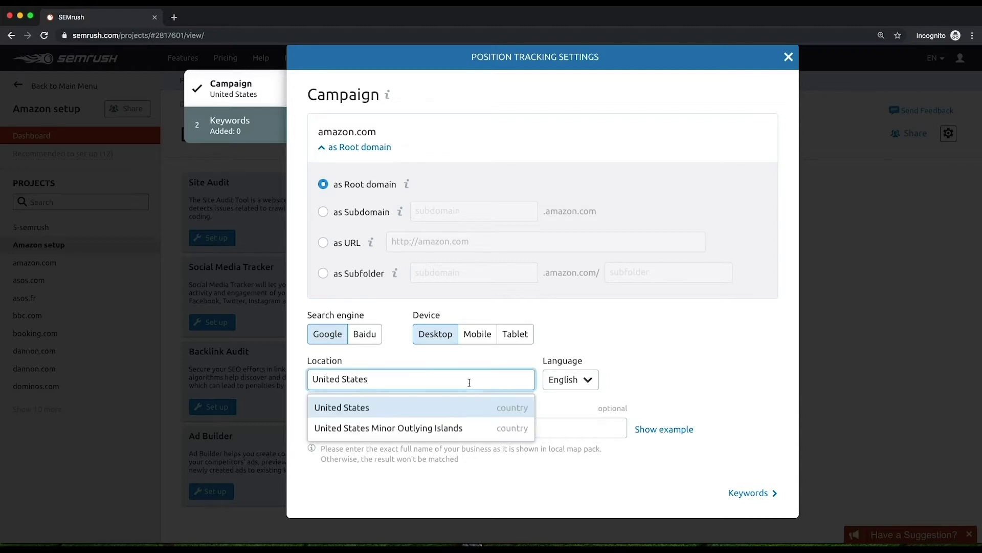
left_click(656, 372)
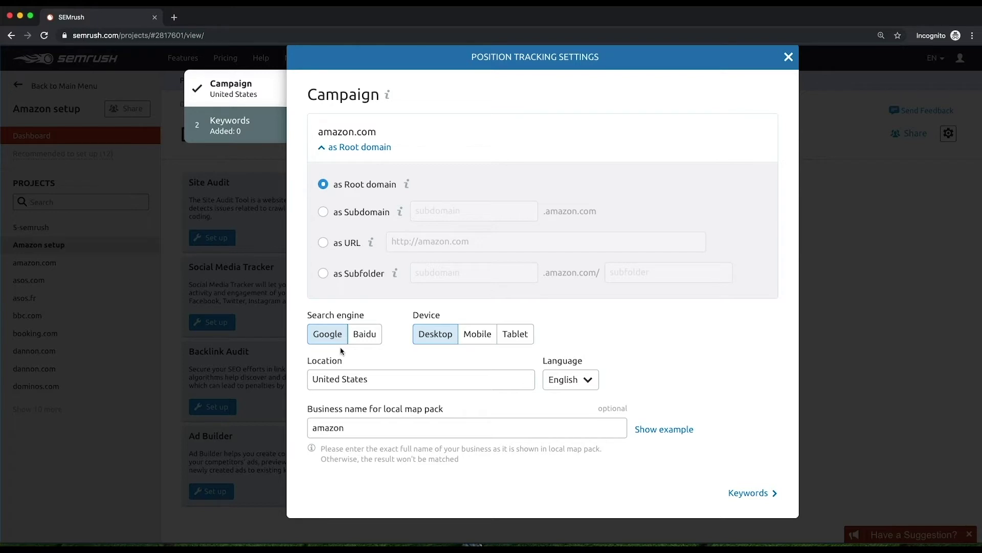
Step: Toggle the search engine to Baidu and back to Google, reselect United States, and proceed to Keywords
left_click(366, 341)
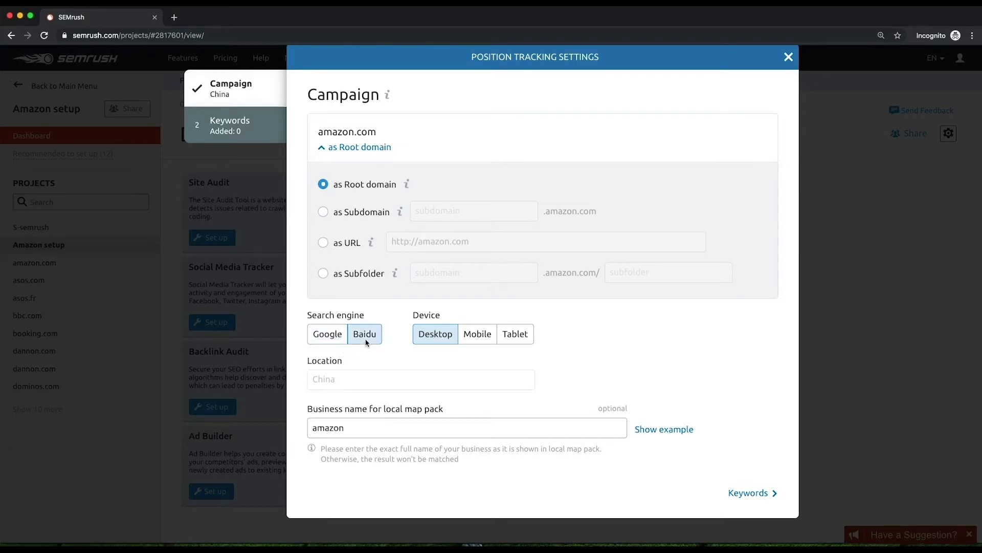
left_click(338, 340)
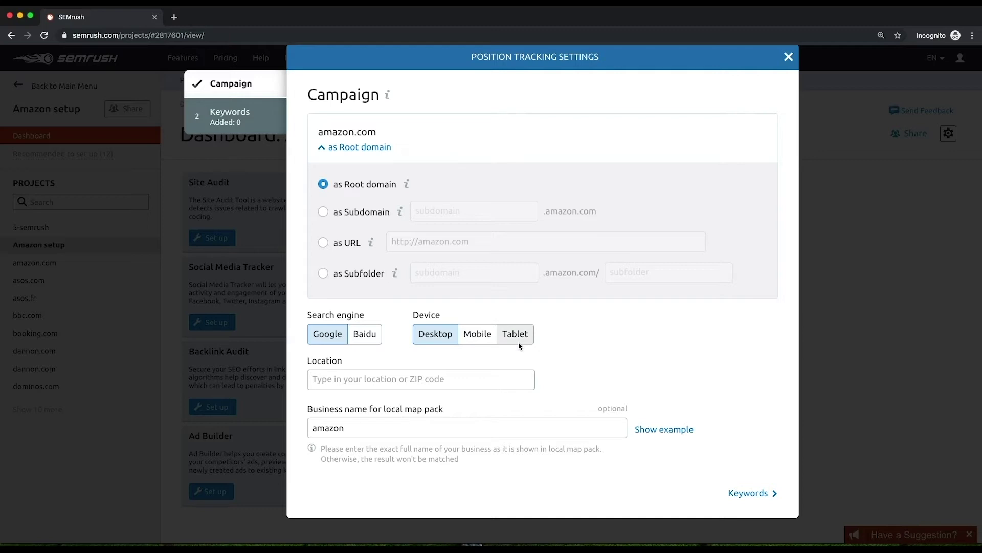
left_click(461, 378)
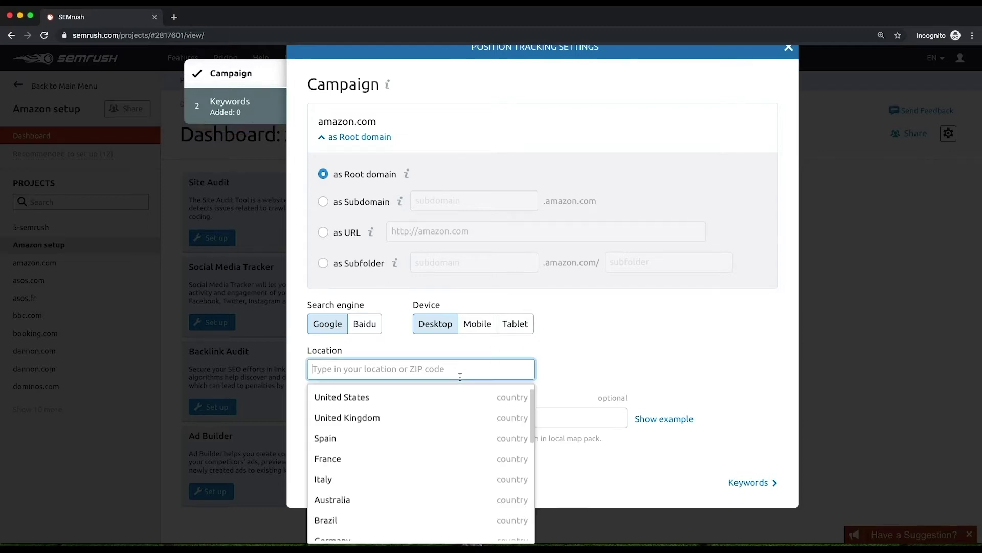
left_click(395, 400)
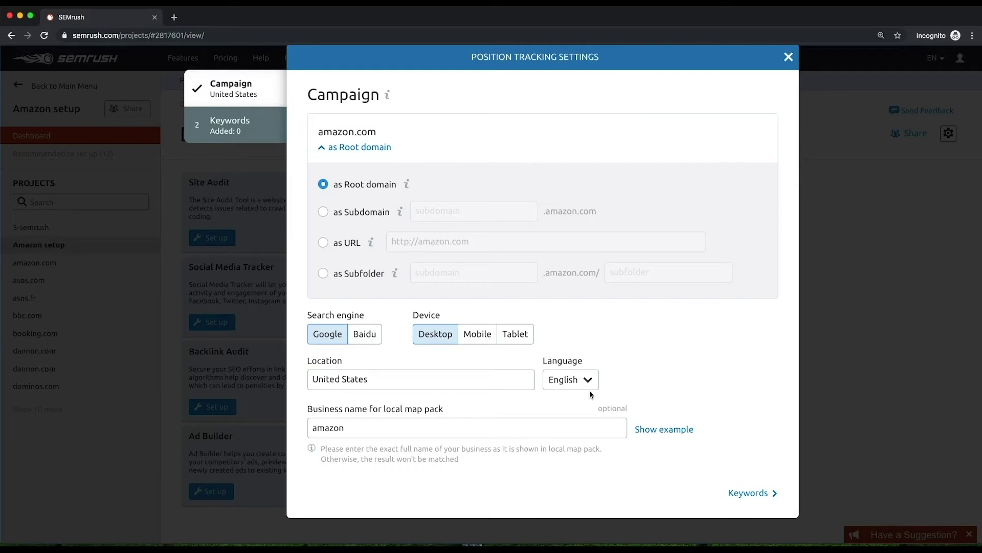
left_click(759, 495)
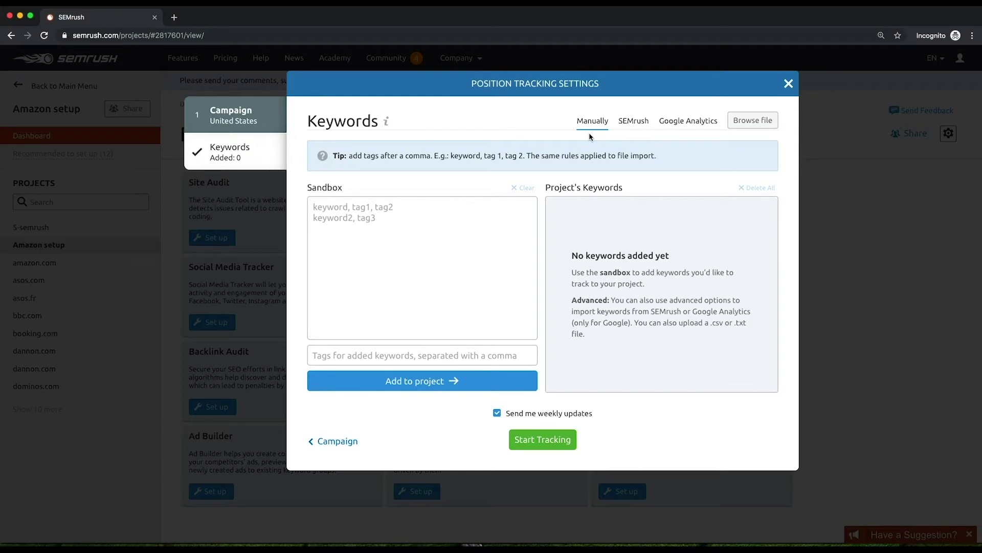
Step: Import 200 amazon.com keywords from SEMrush data into the sandbox
left_click(634, 121)
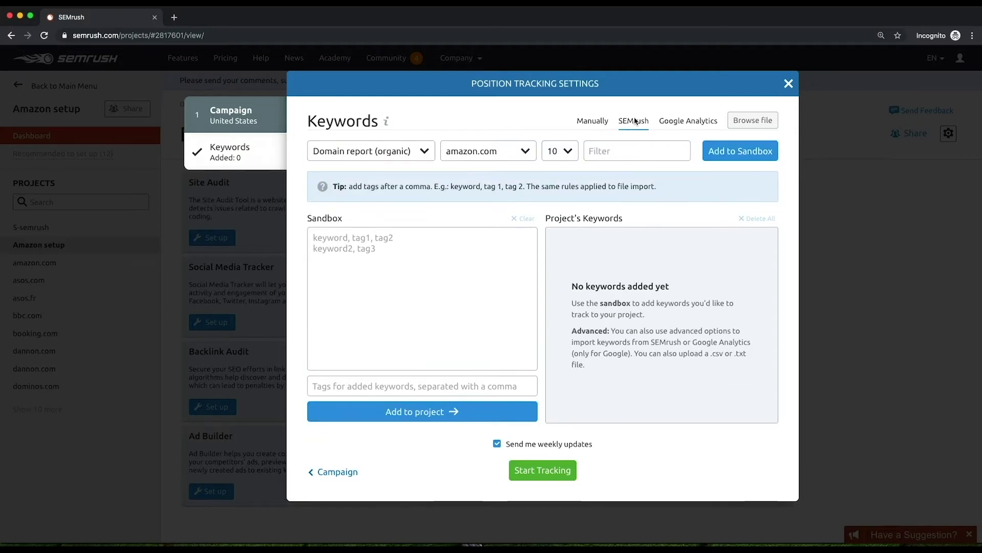
left_click(424, 151)
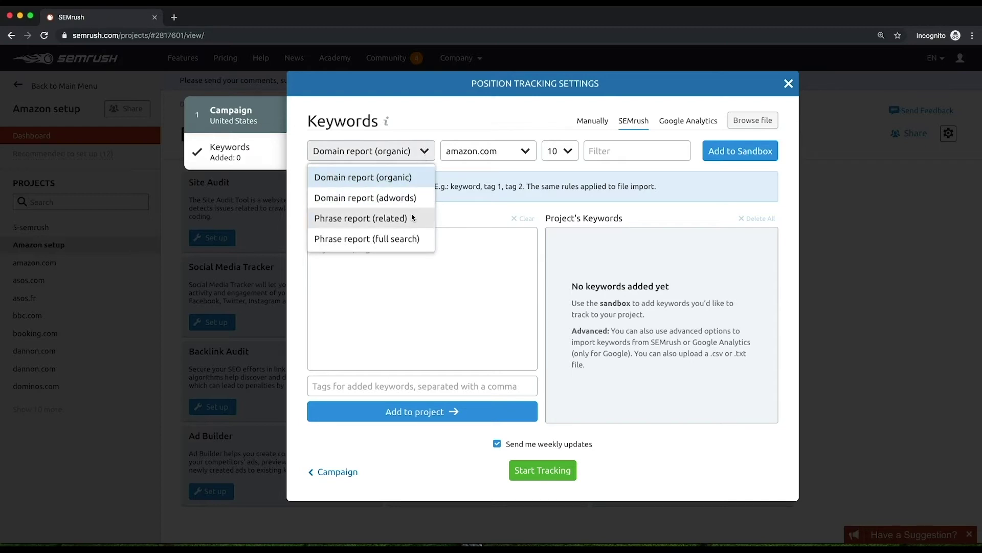
left_click(687, 126)
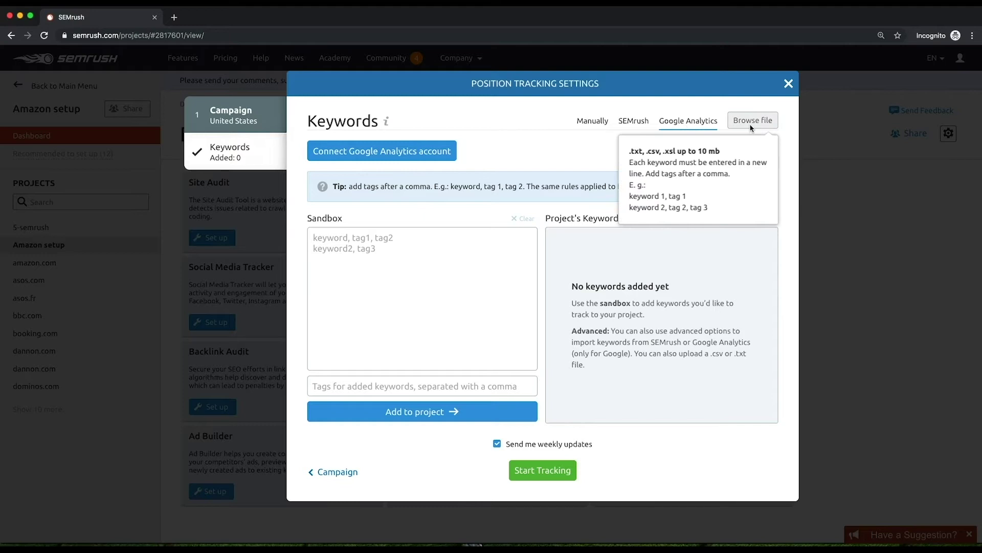
left_click(641, 124)
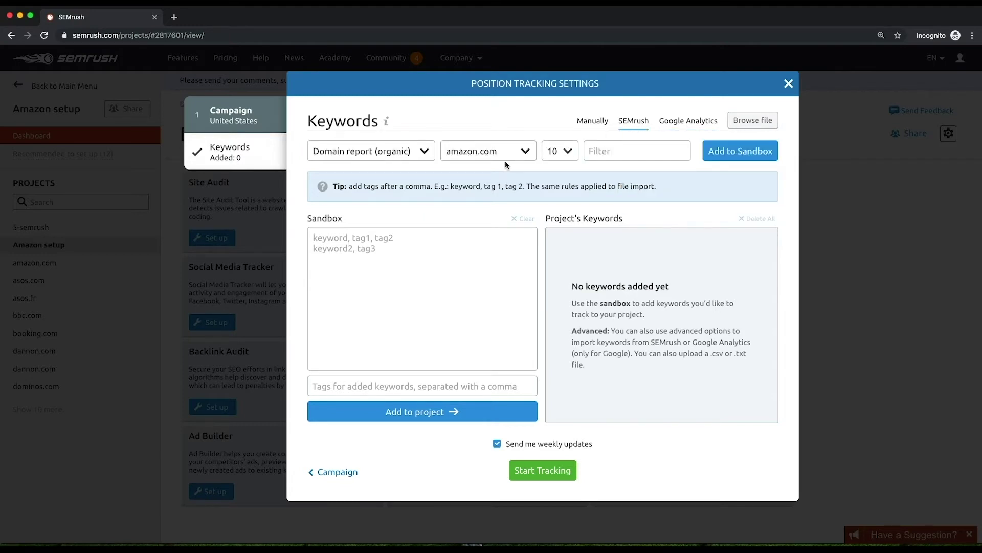
left_click(558, 158)
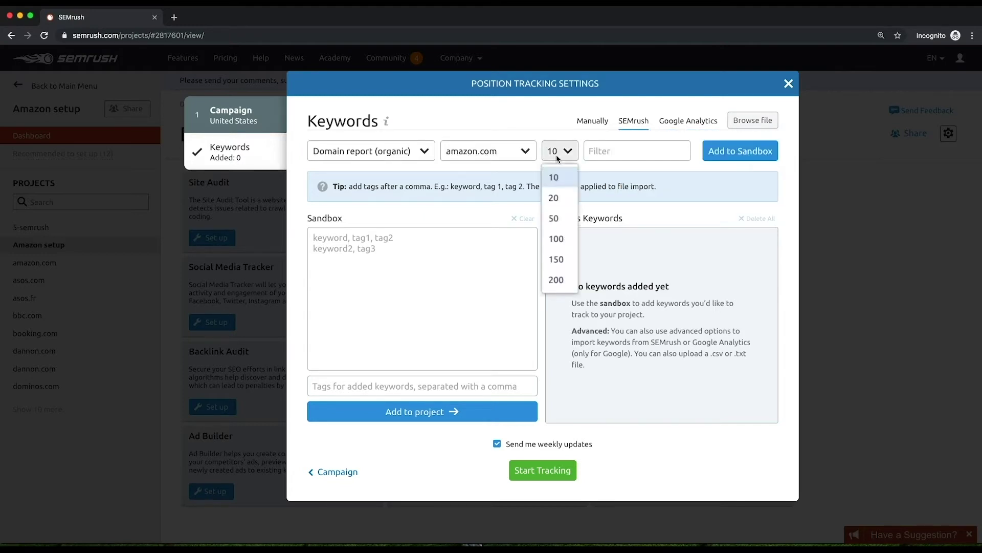
left_click(558, 279)
left_click(737, 153)
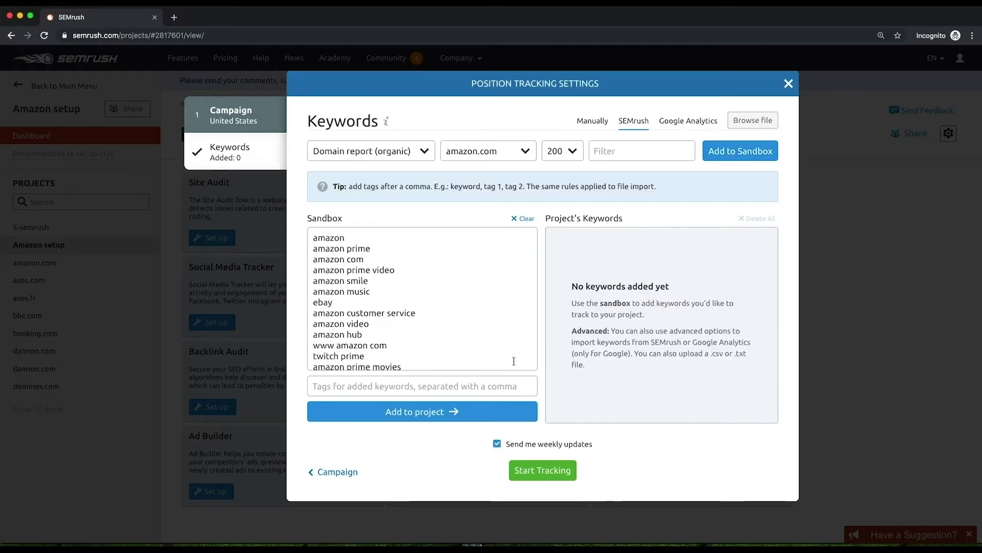
Step: Tag the sandbox keywords 'new' and add them to the project
left_click(473, 388)
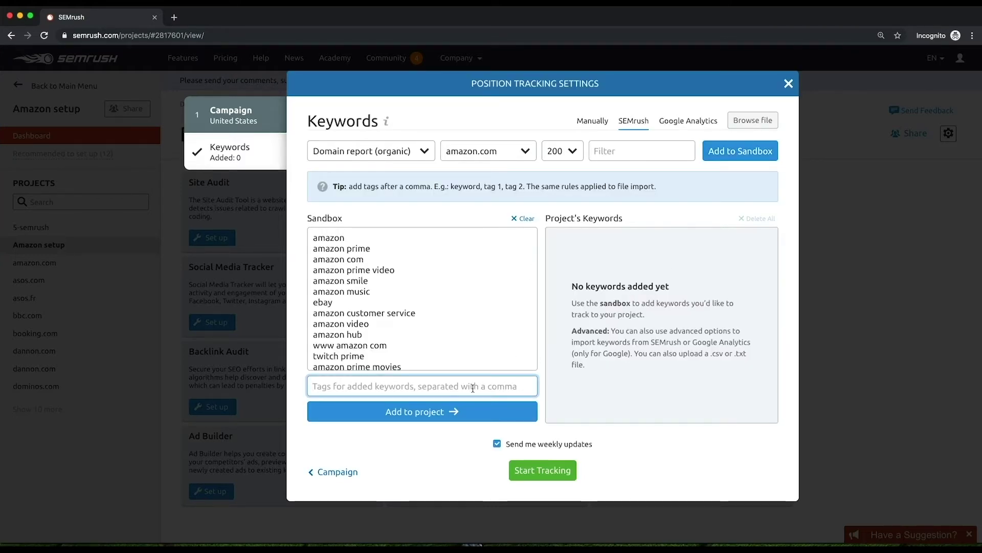
type("new")
left_click(475, 411)
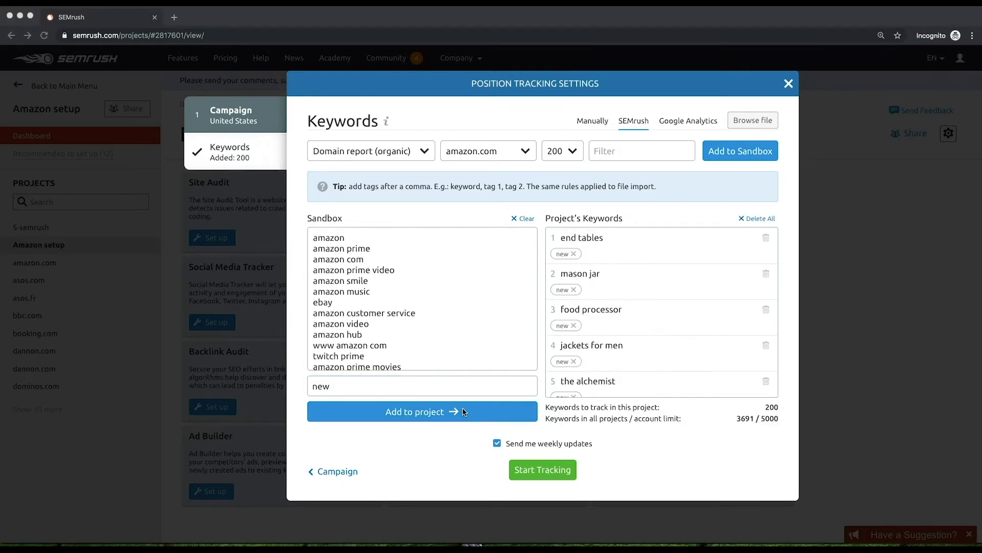
left_click(543, 475)
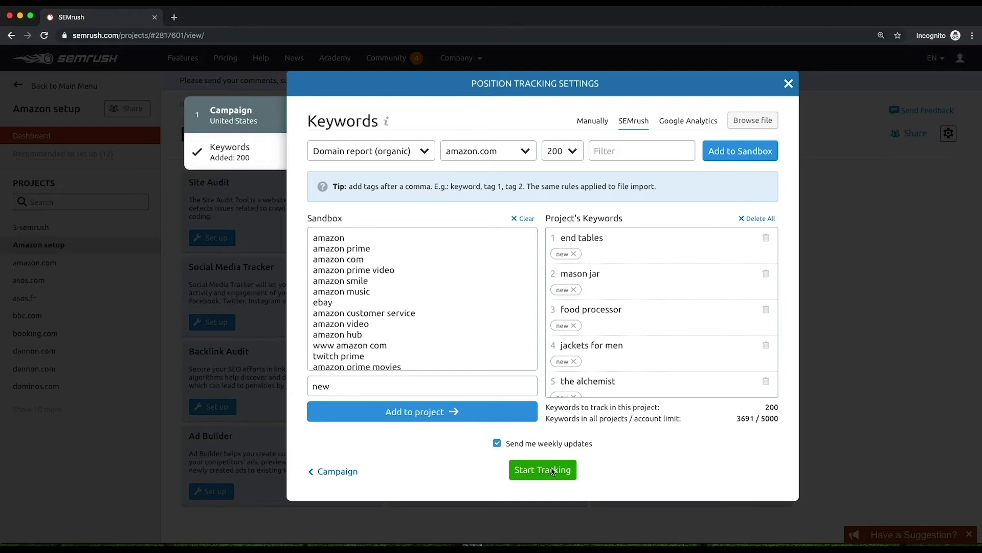
Step: Leave the setup wizard without saving and return to the Projects list
left_click(788, 83)
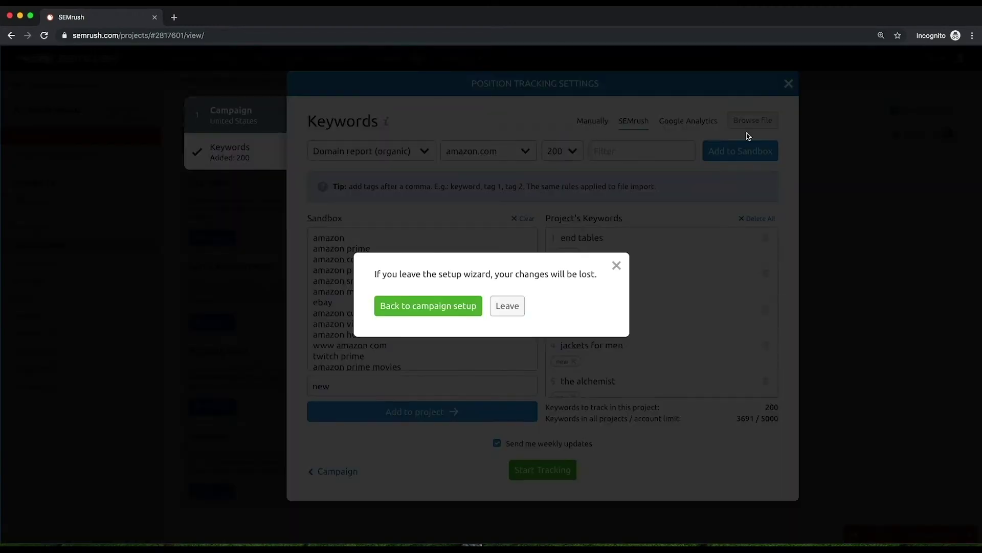
left_click(504, 306)
left_click(255, 105)
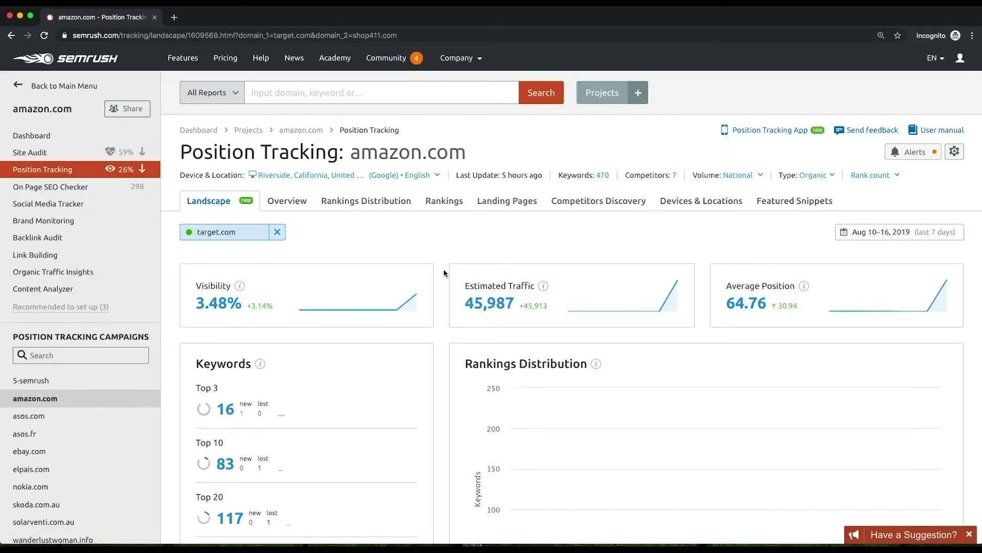
scroll(204, 212, "down", 3)
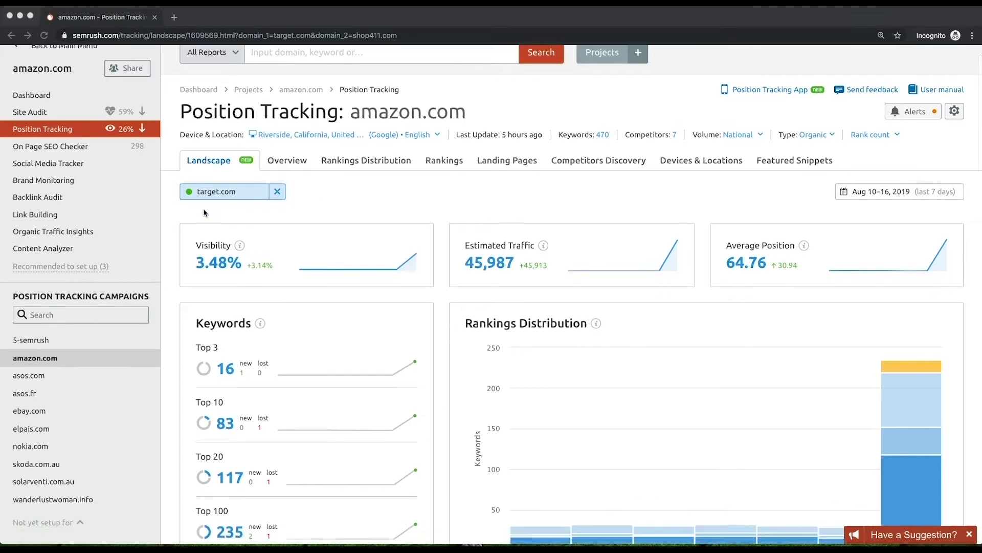
scroll(204, 213, "down", 2)
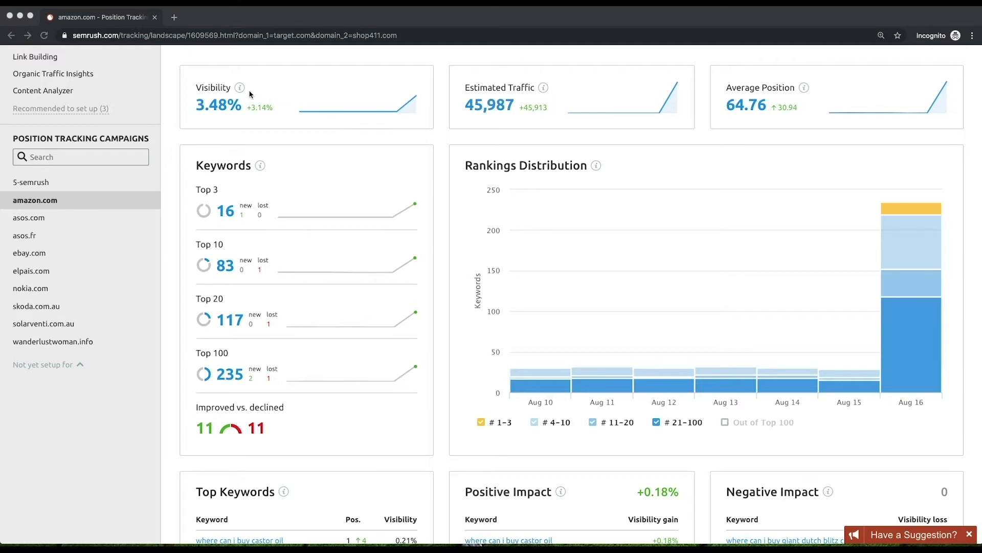
mouse_move(239, 88)
scroll(240, 91, "up", 1)
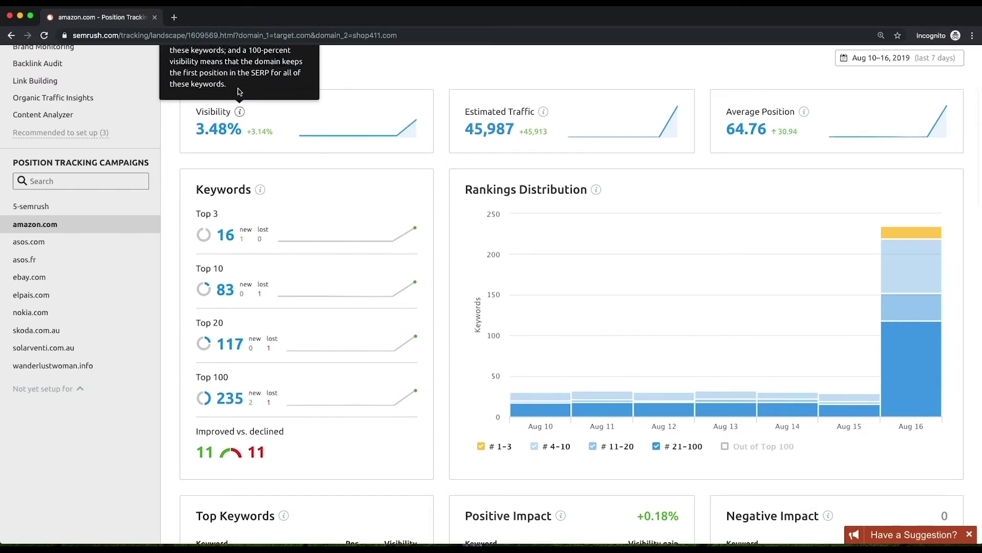
scroll(238, 91, "up", 4)
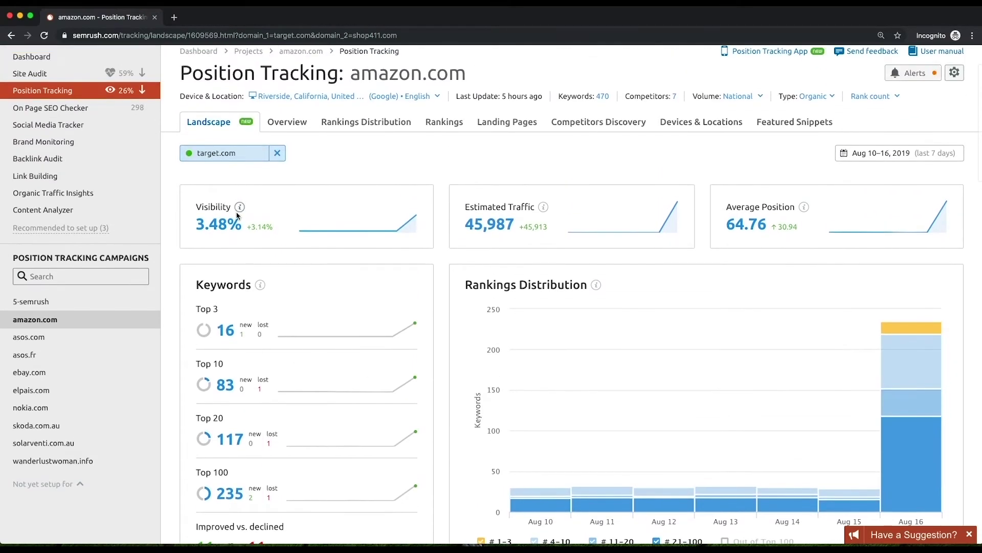
mouse_move(238, 211)
mouse_move(544, 210)
mouse_move(569, 233)
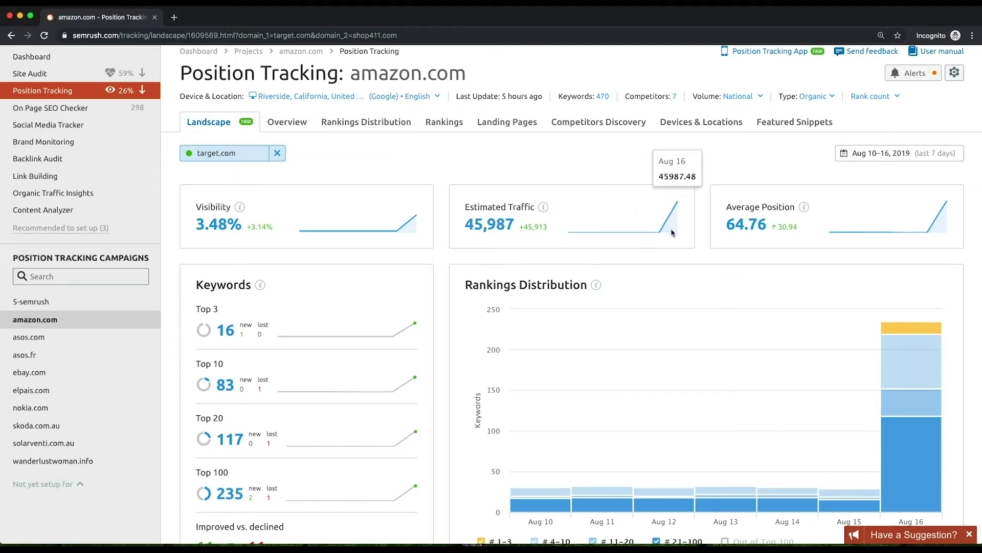
mouse_move(850, 233)
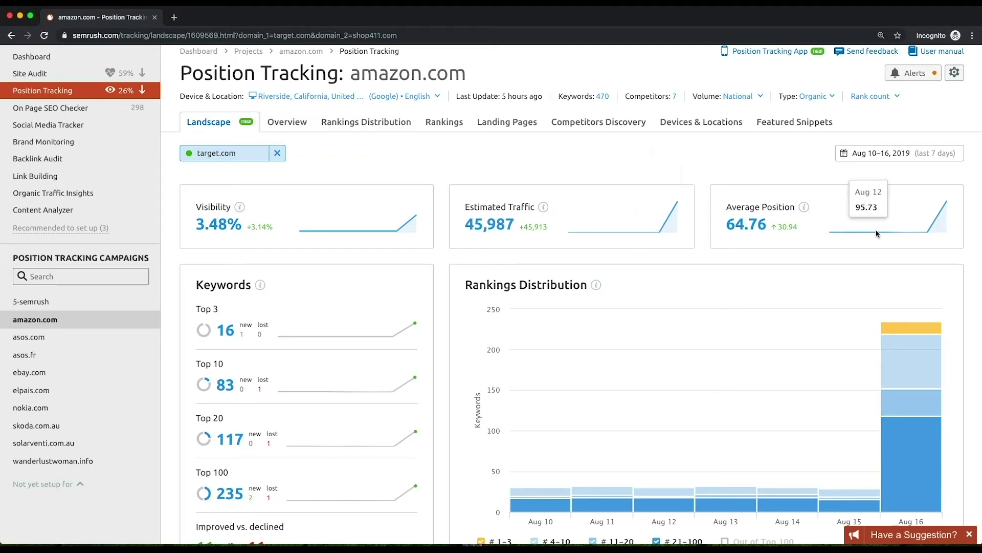
scroll(931, 229, "down", 1)
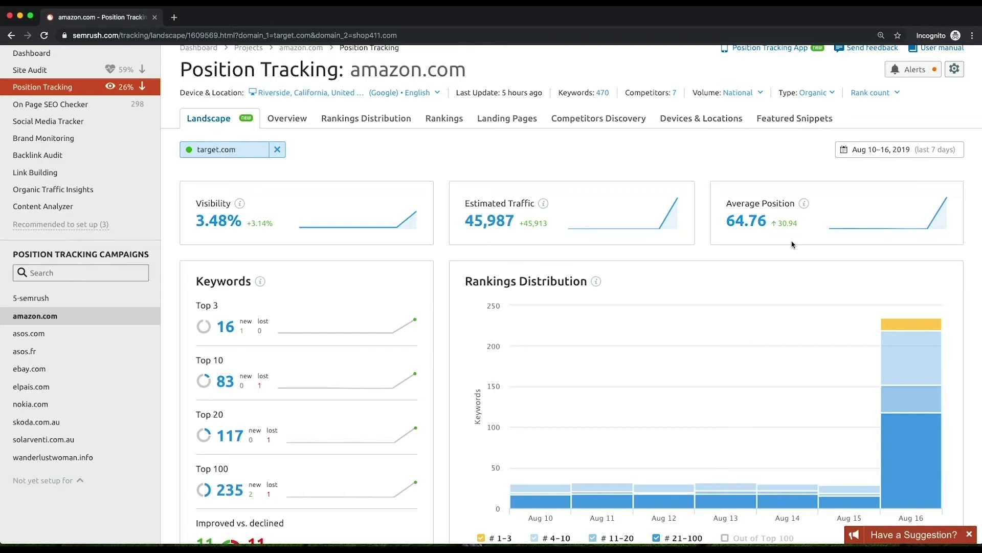
scroll(791, 244, "down", 3)
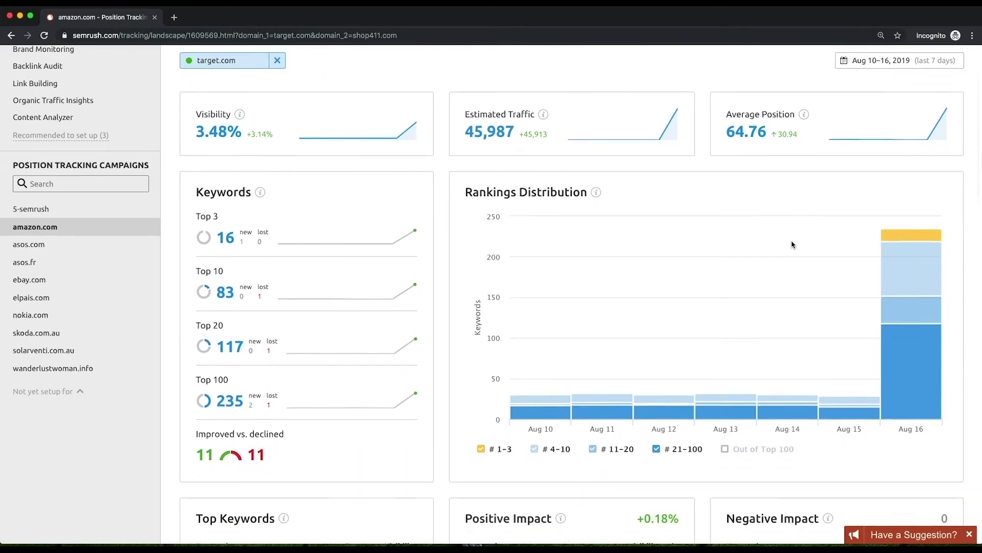
scroll(792, 245, "down", 1)
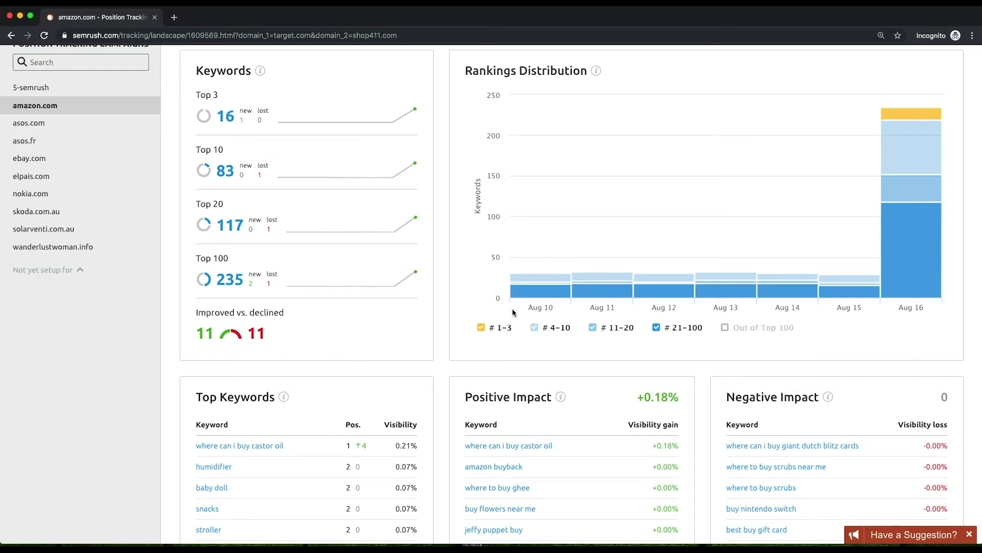
mouse_move(537, 296)
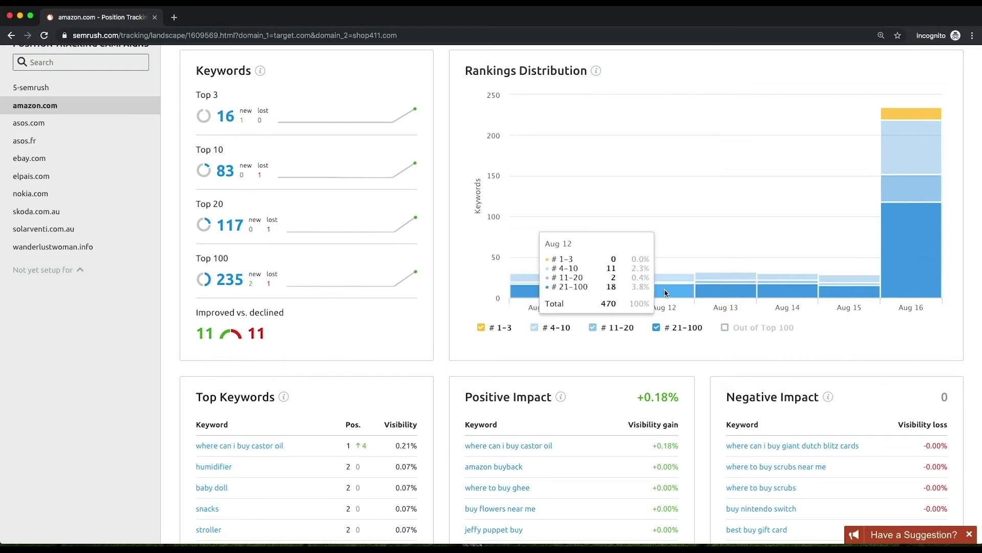
mouse_move(782, 291)
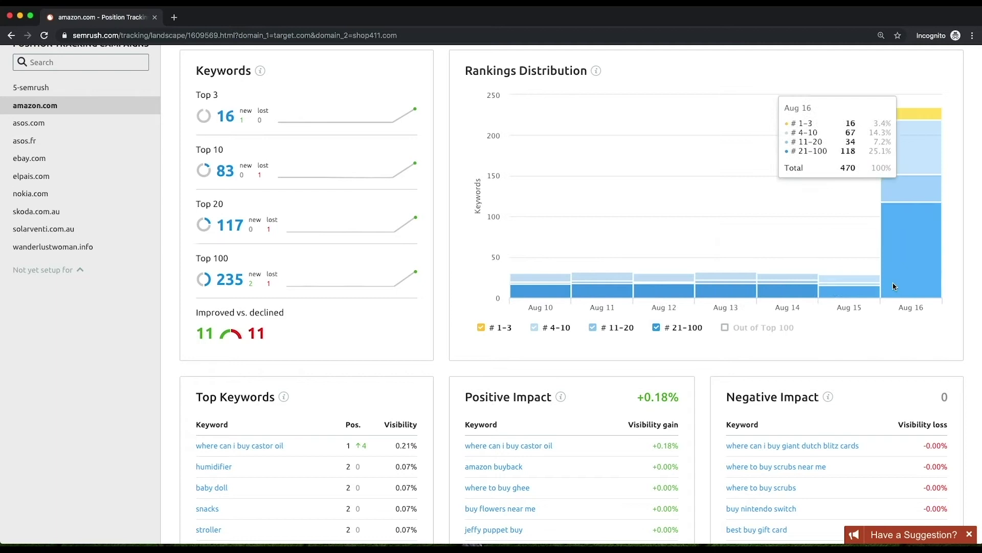
mouse_move(876, 301)
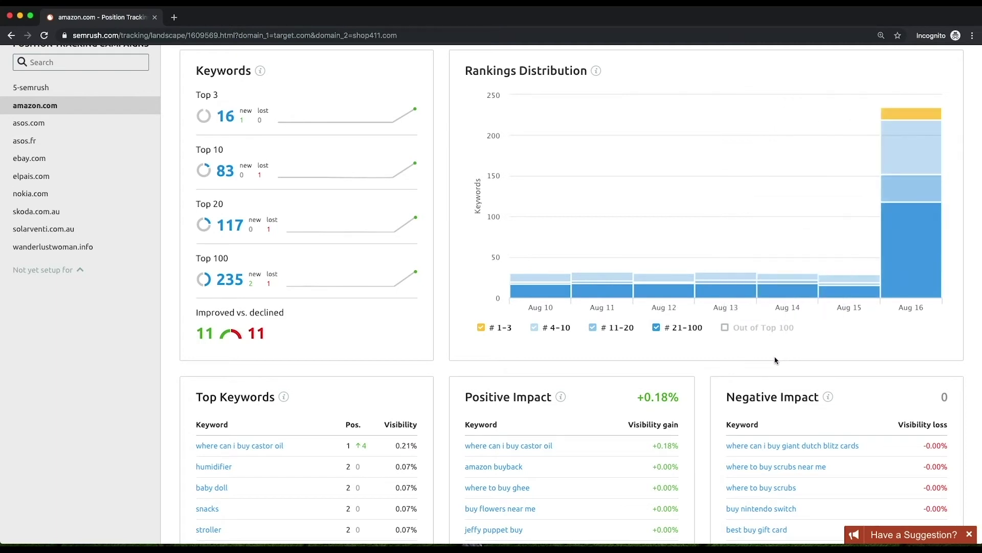
scroll(775, 361, "down", 5)
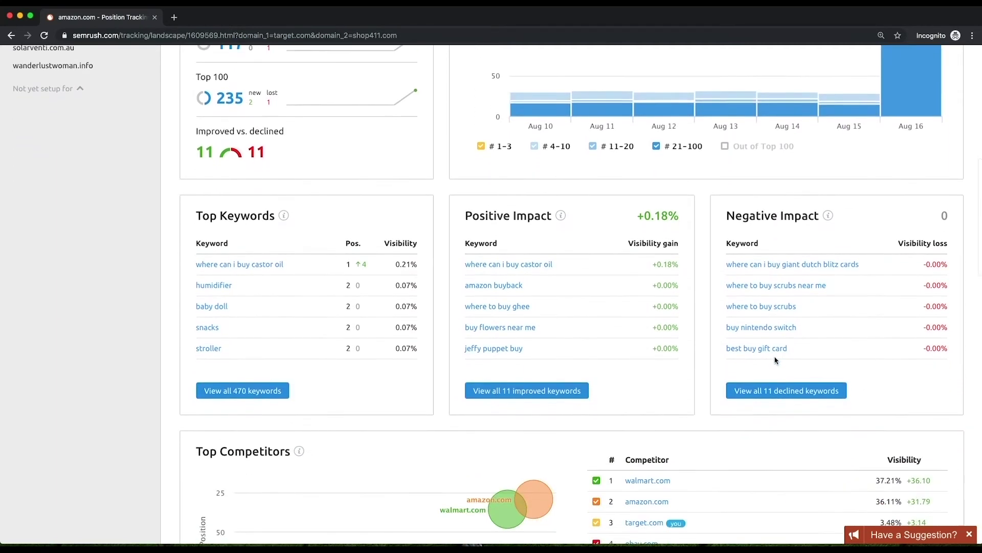
scroll(775, 360, "down", 1)
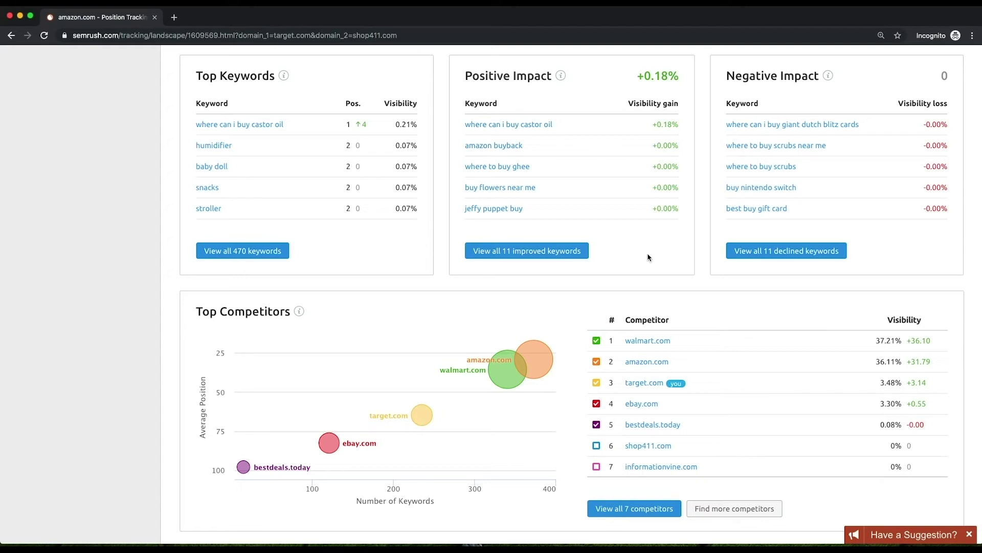
scroll(868, 269, "down", 5)
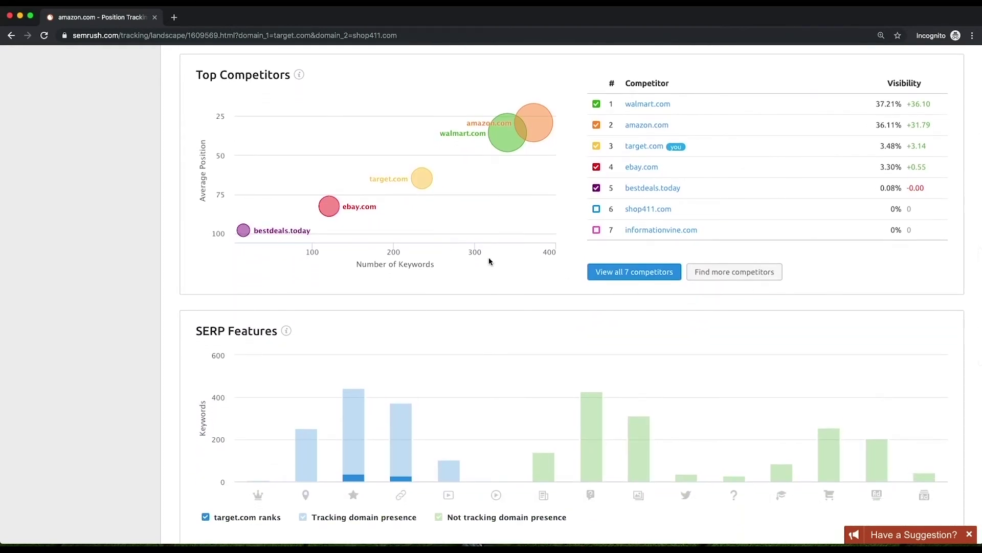
mouse_move(499, 143)
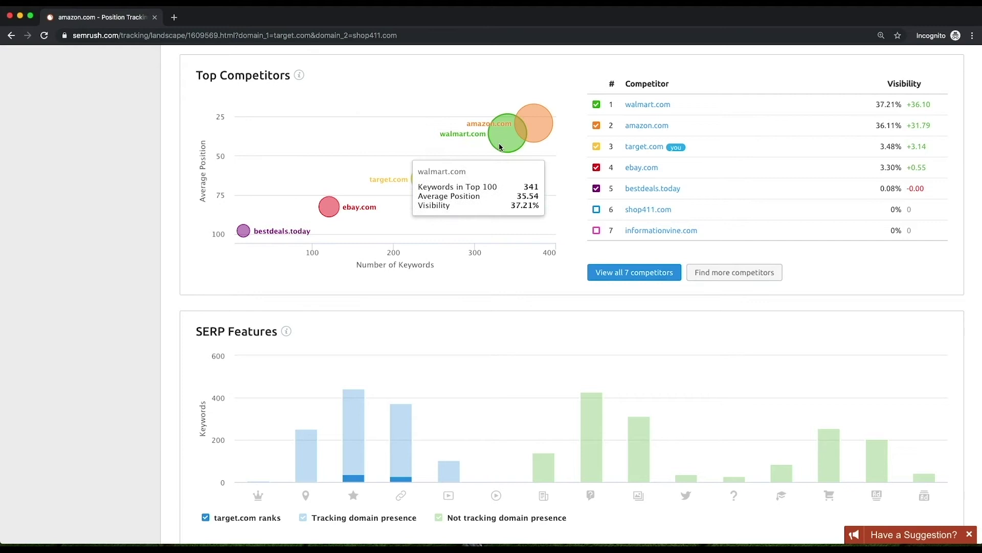
mouse_move(531, 139)
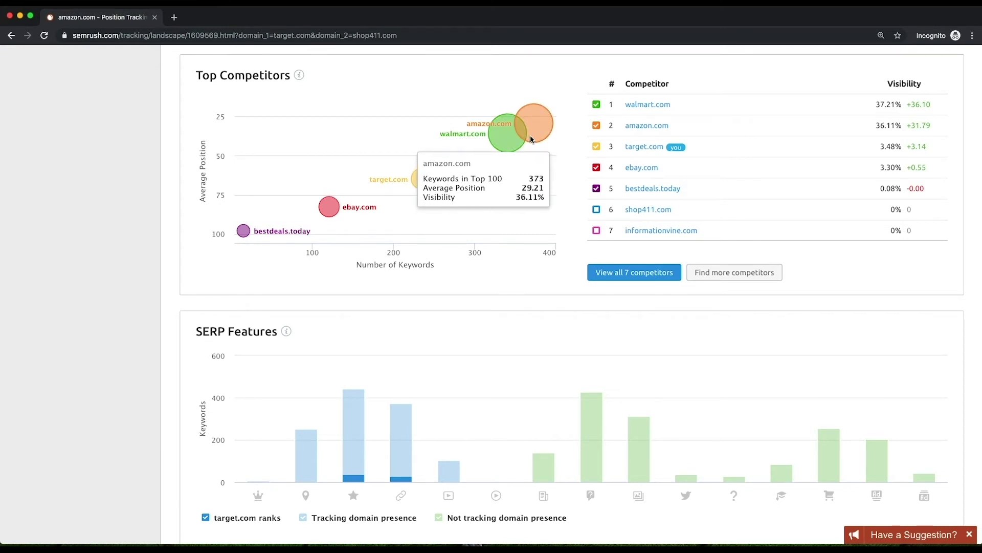
mouse_move(336, 208)
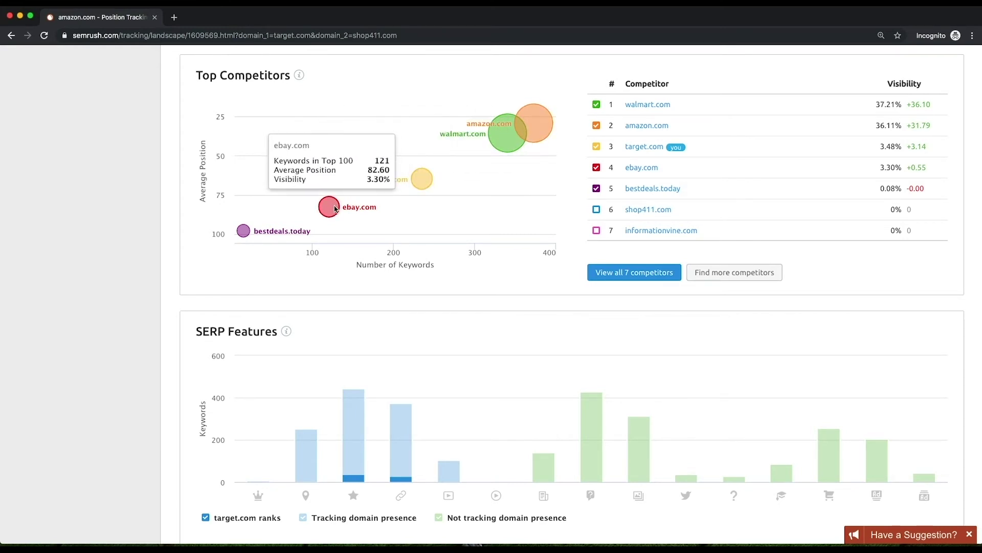
scroll(501, 292, "down", 1)
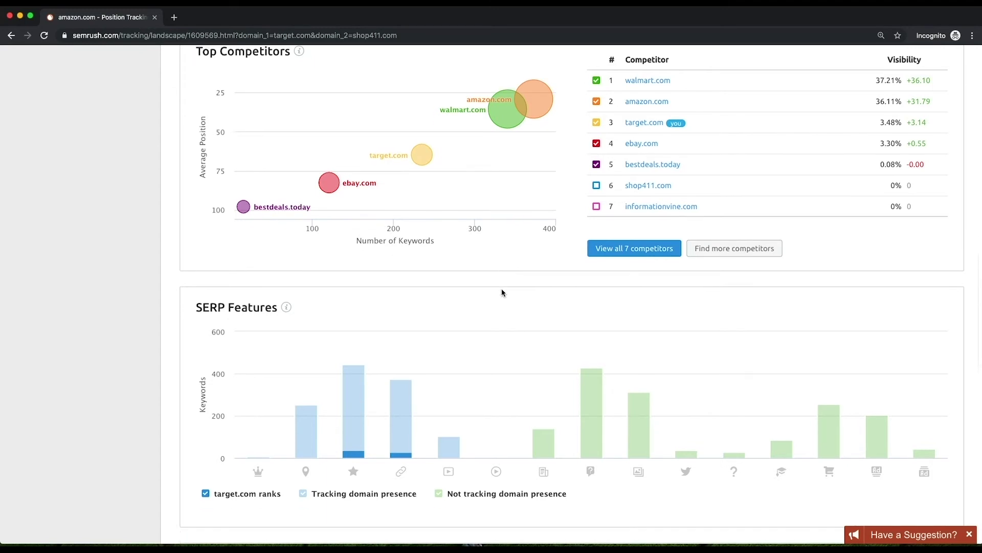
scroll(502, 292, "down", 5)
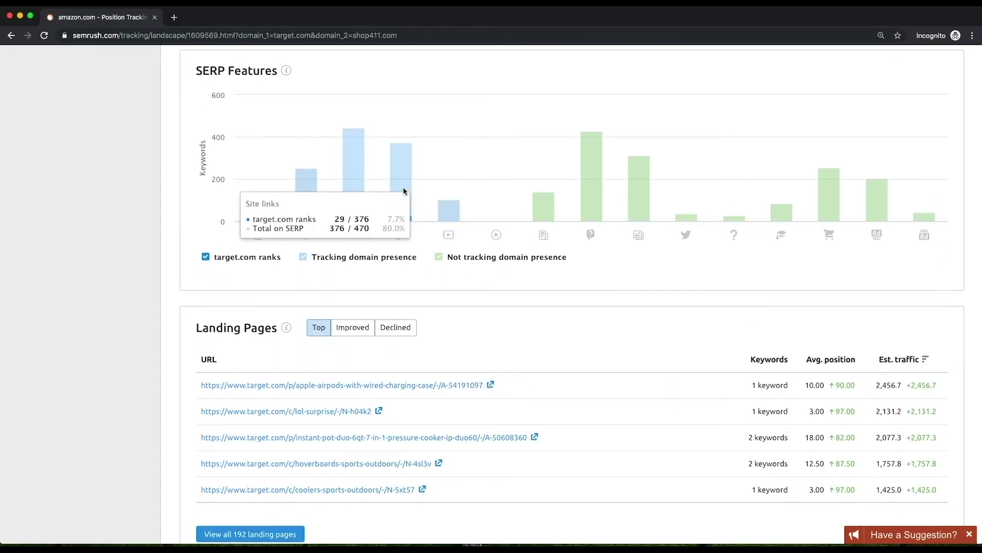
mouse_move(448, 190)
mouse_move(587, 205)
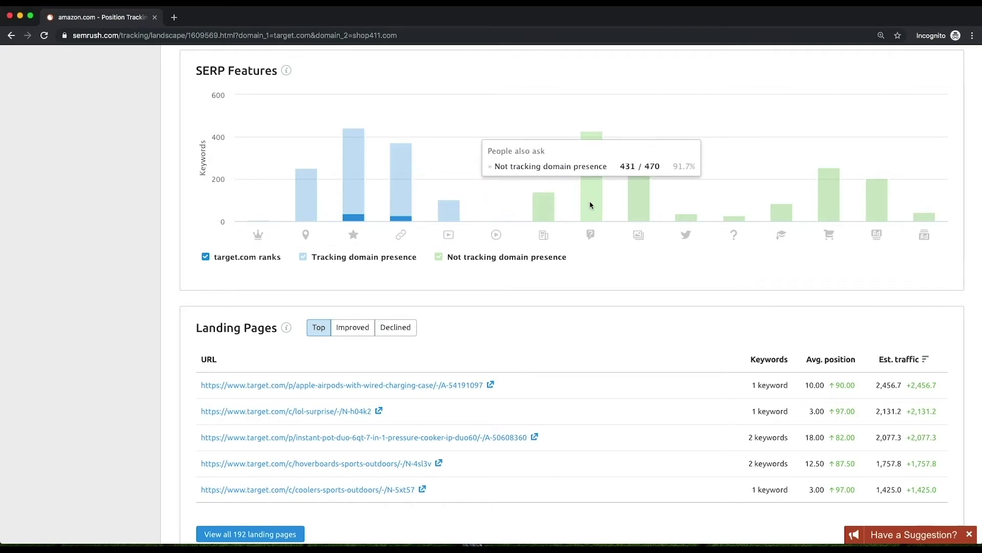
mouse_move(400, 223)
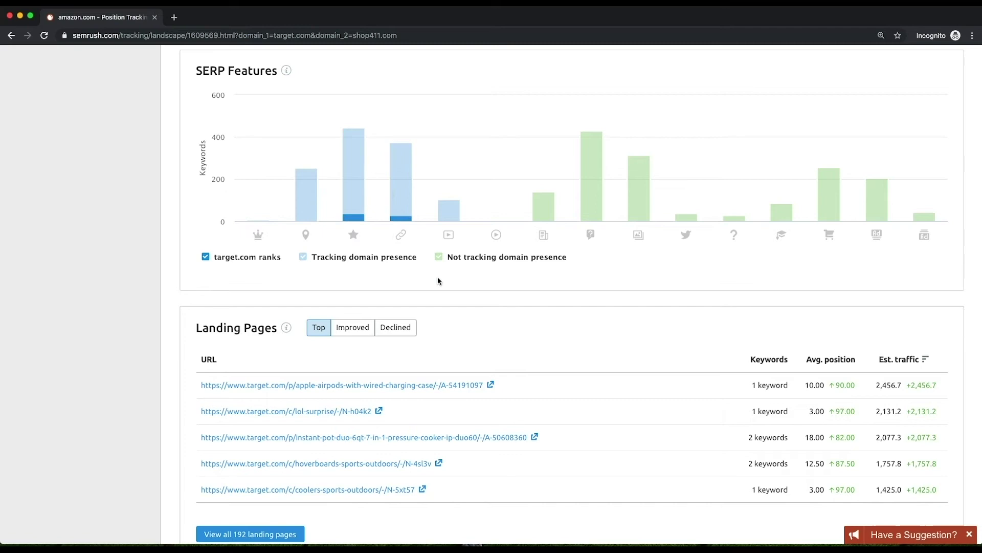
scroll(437, 278, "down", 3)
scroll(438, 280, "up", 15)
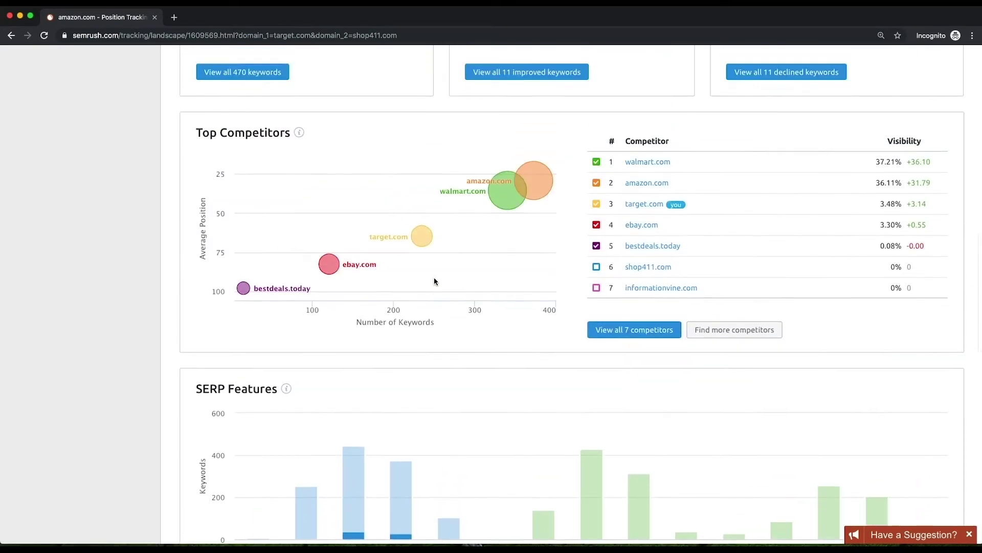
scroll(431, 280, "up", 6)
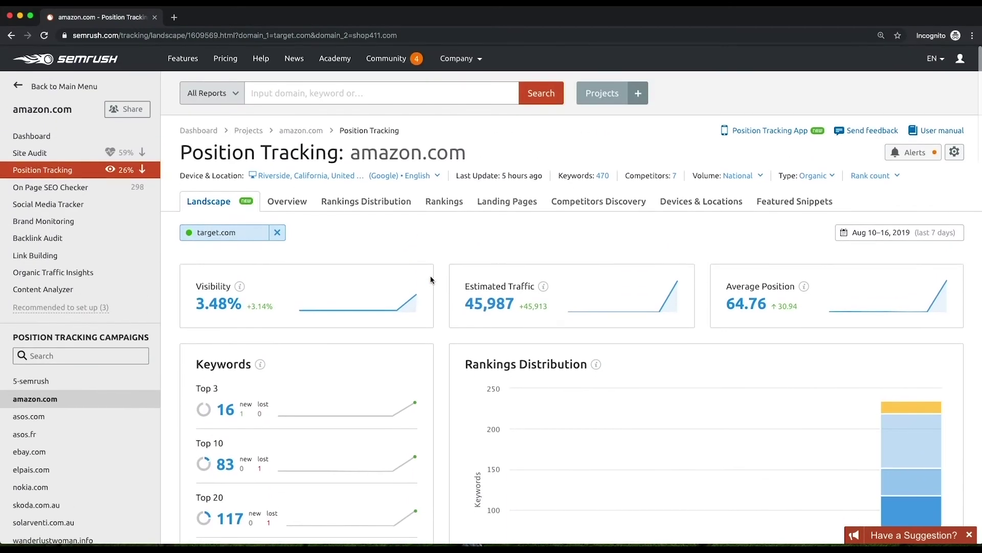
Step: Open the Overview report and chart Estimated Traffic and Average Position
left_click(290, 202)
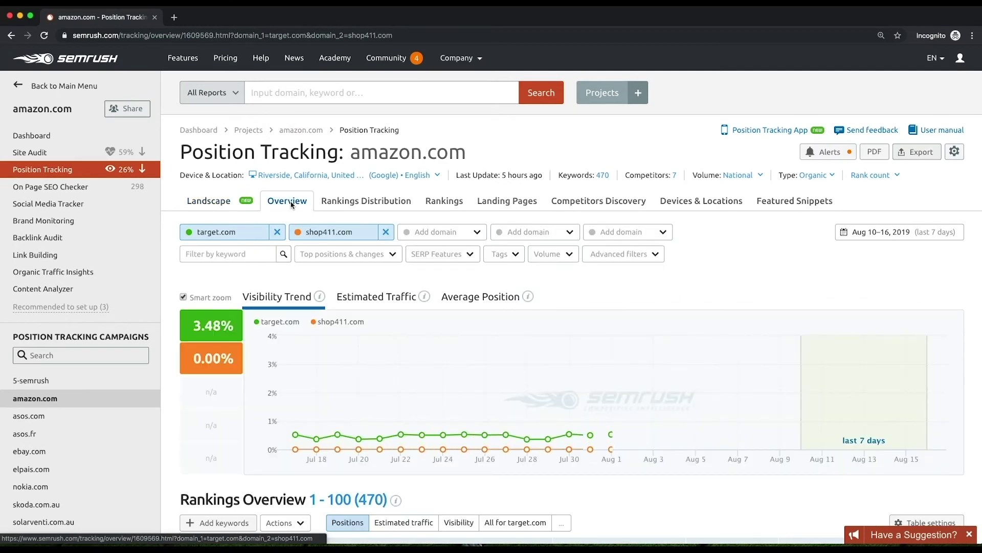
scroll(291, 204, "down", 3)
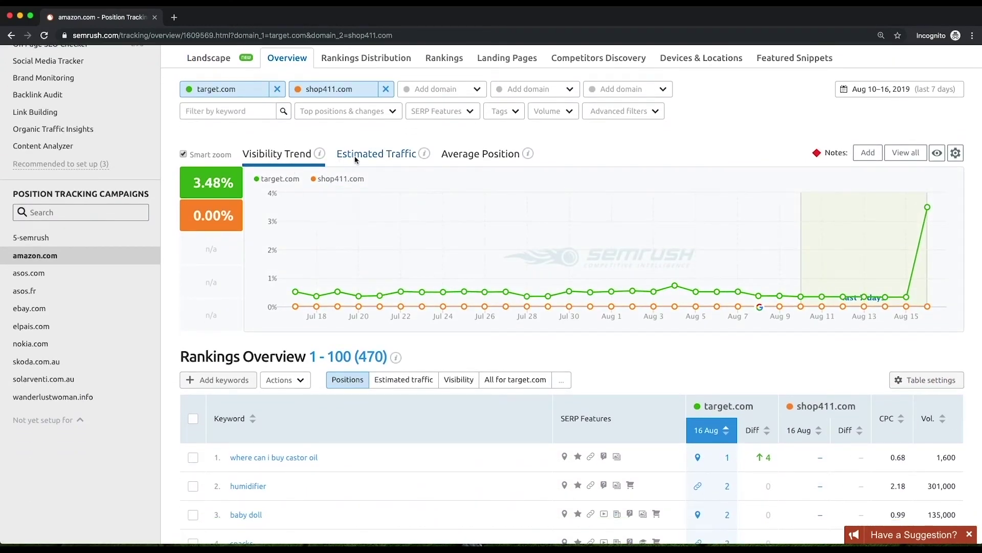
left_click(357, 158)
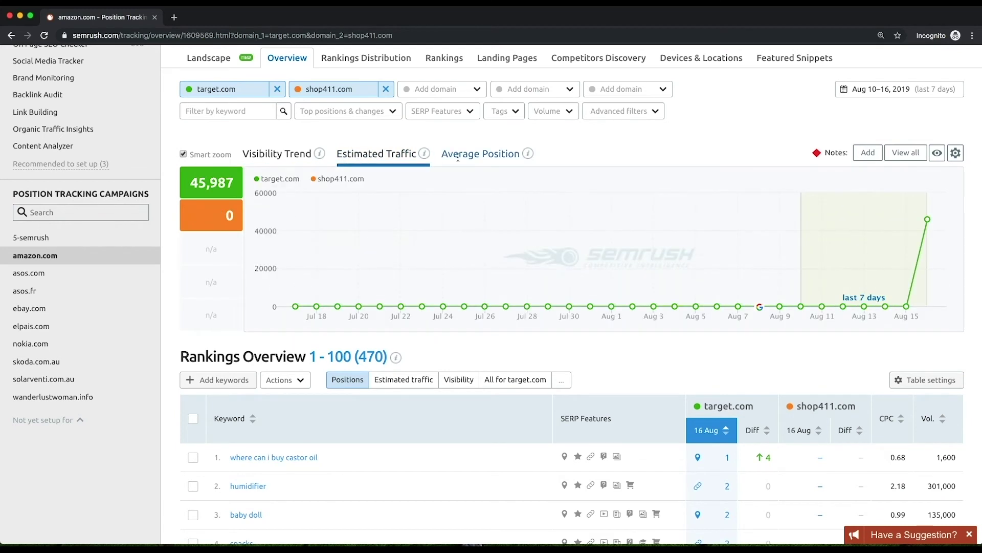
left_click(475, 156)
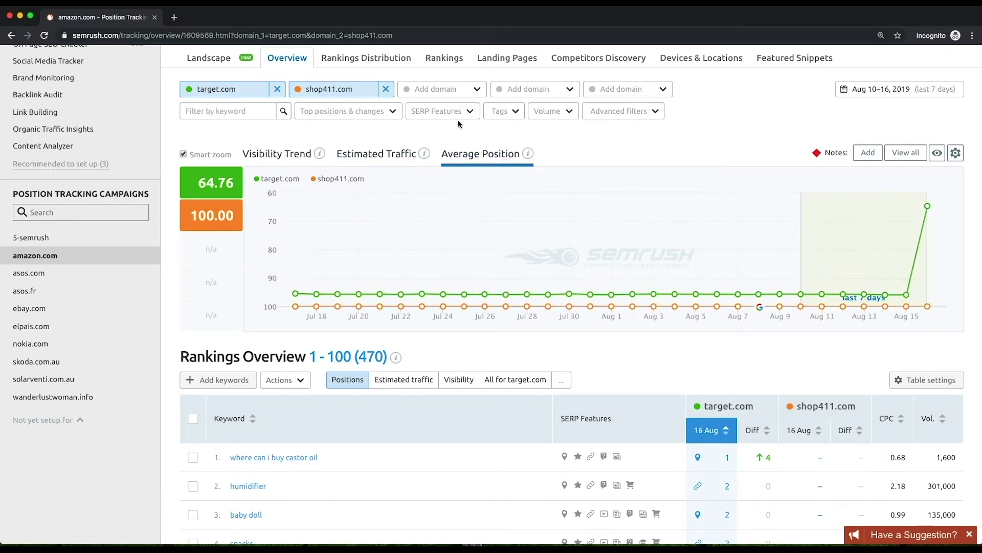
Step: Add ebay.com, bestdeals.today and walmart.com as competitors, then show Visibility Trend again
left_click(457, 93)
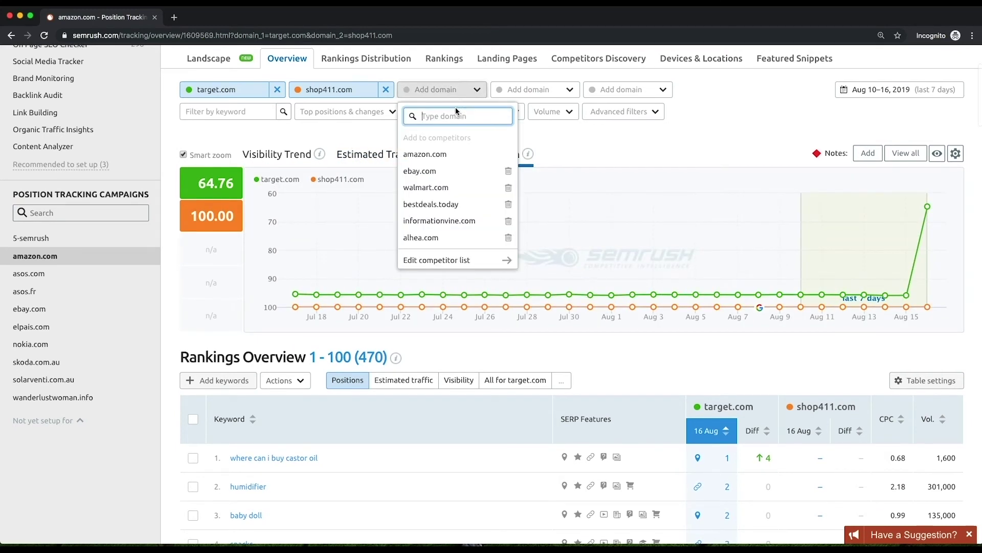
left_click(433, 173)
left_click(533, 91)
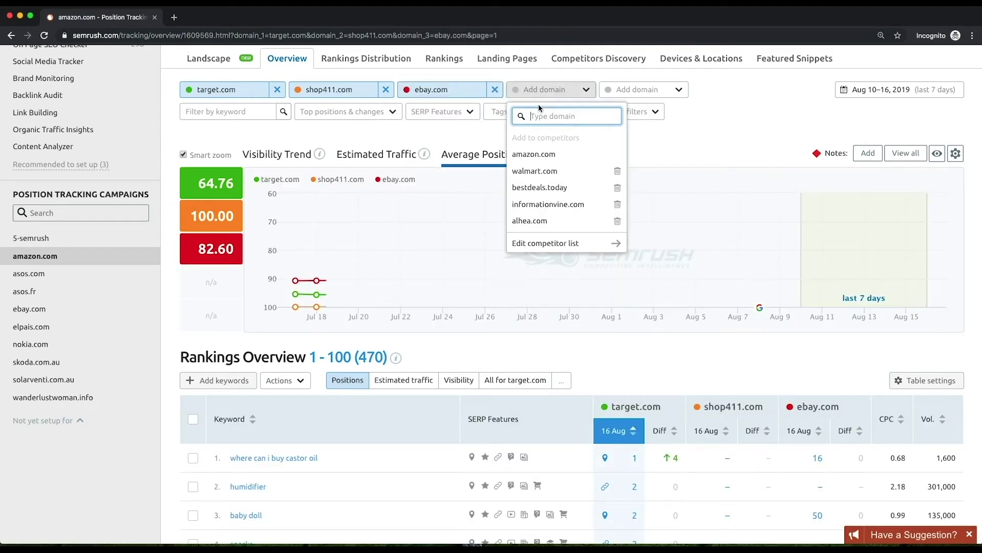
left_click(542, 189)
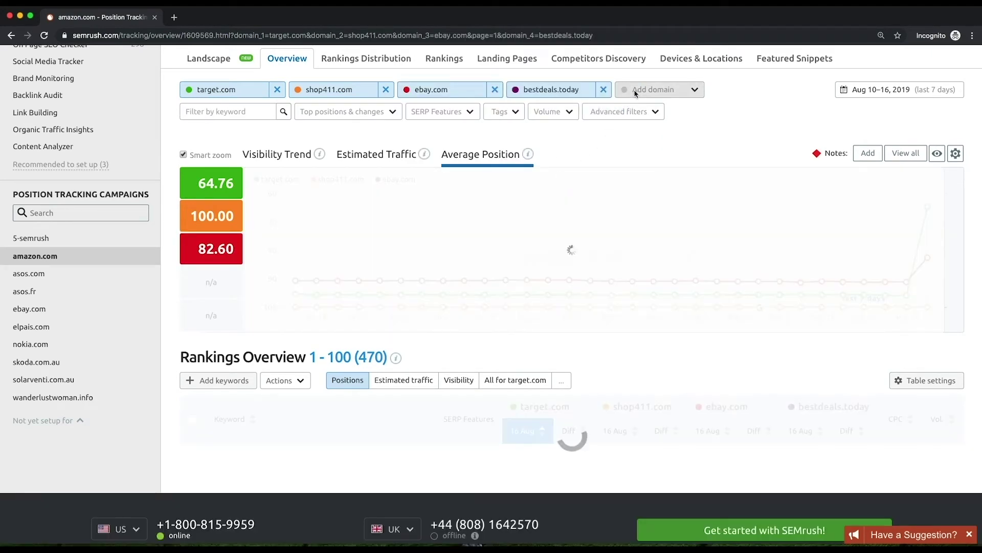
left_click(647, 91)
left_click(643, 171)
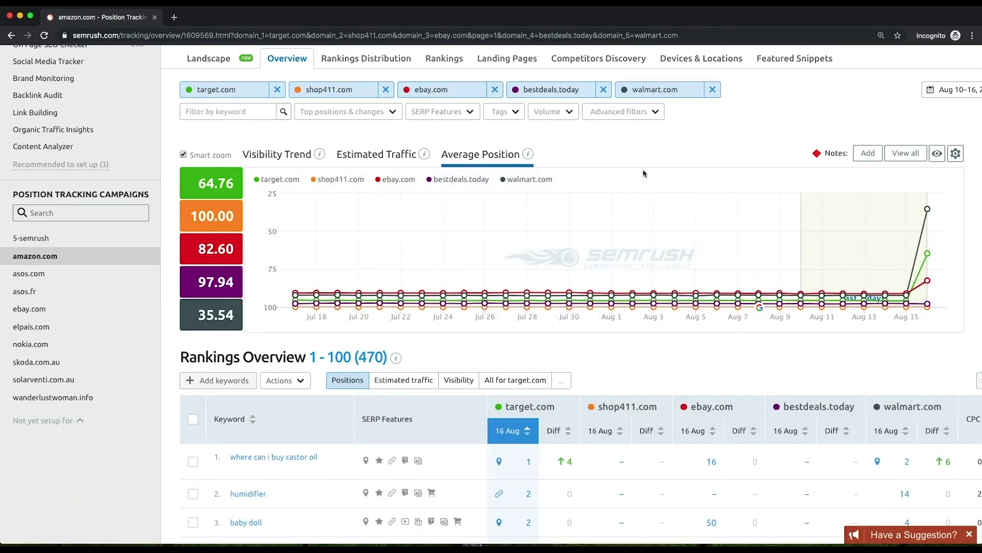
left_click(276, 154)
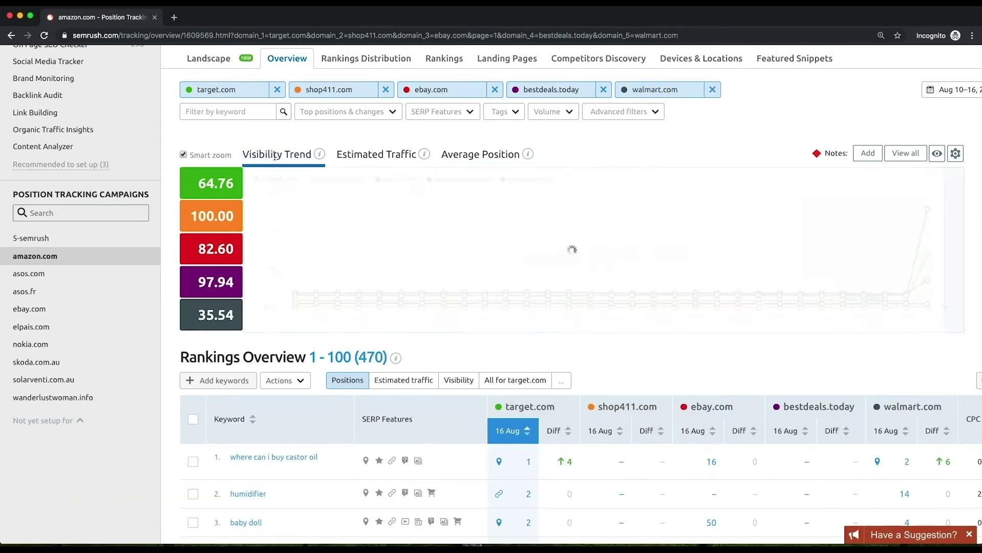
scroll(276, 155, "right", 4)
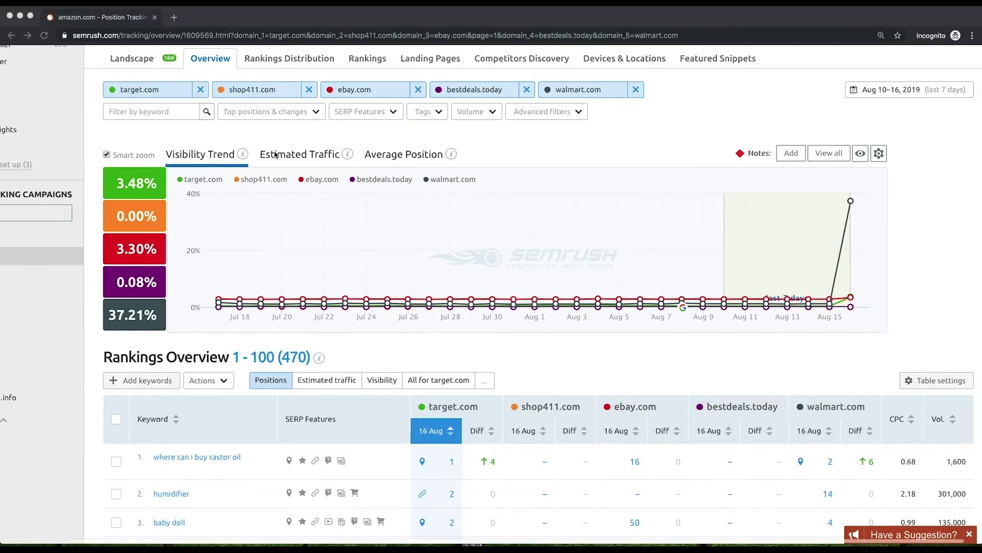
scroll(204, 157, "down", 5)
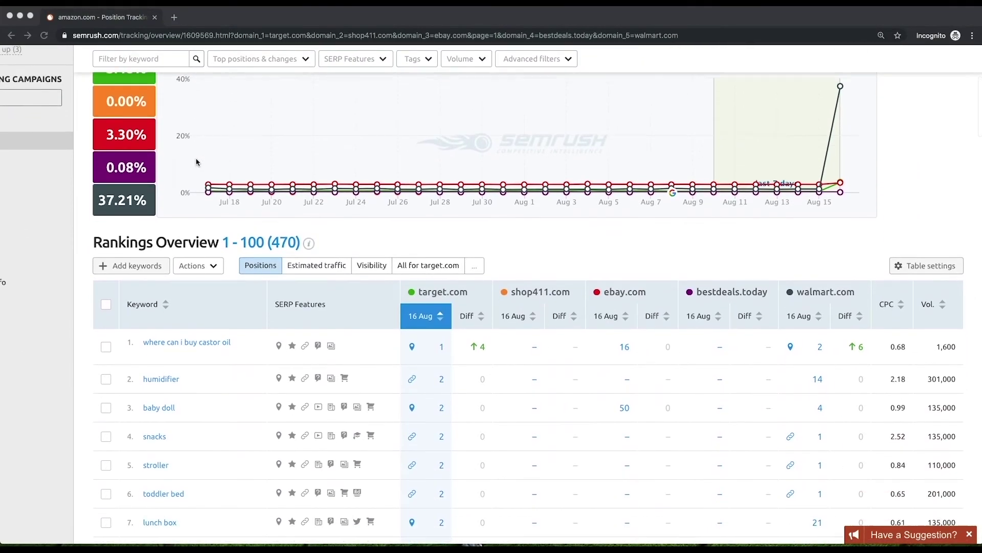
scroll(197, 162, "down", 1)
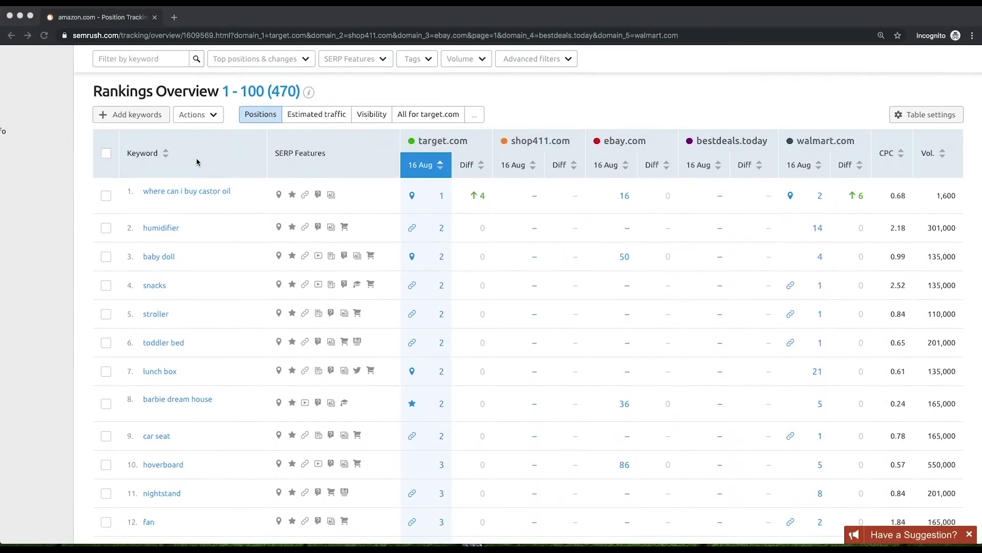
left_click(303, 120)
scroll(308, 122, "down", 5)
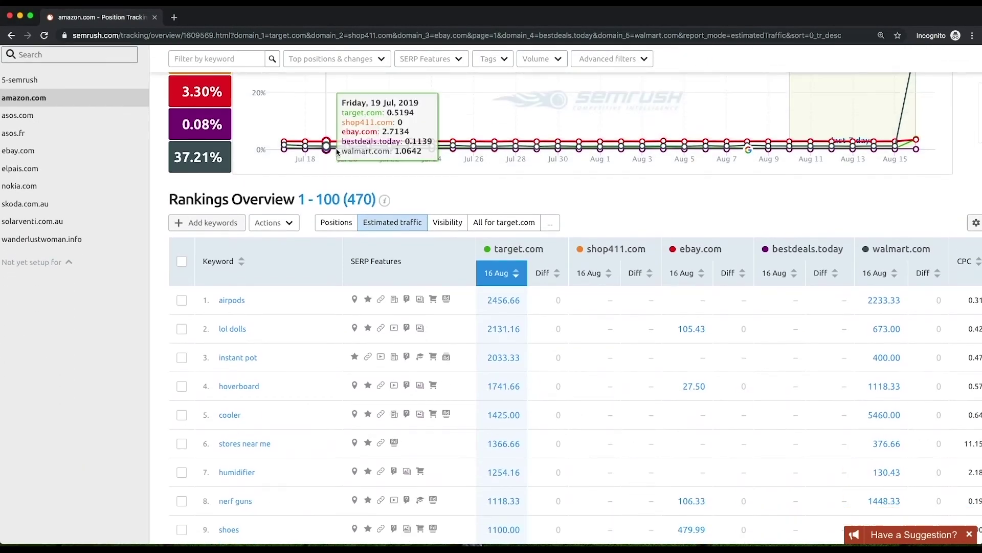
left_click(453, 161)
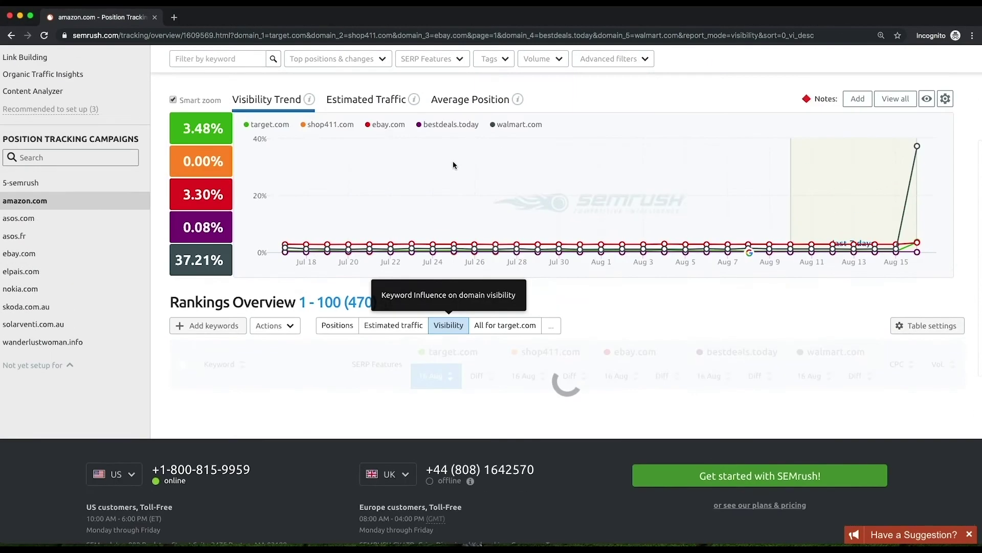
scroll(454, 164, "down", 5)
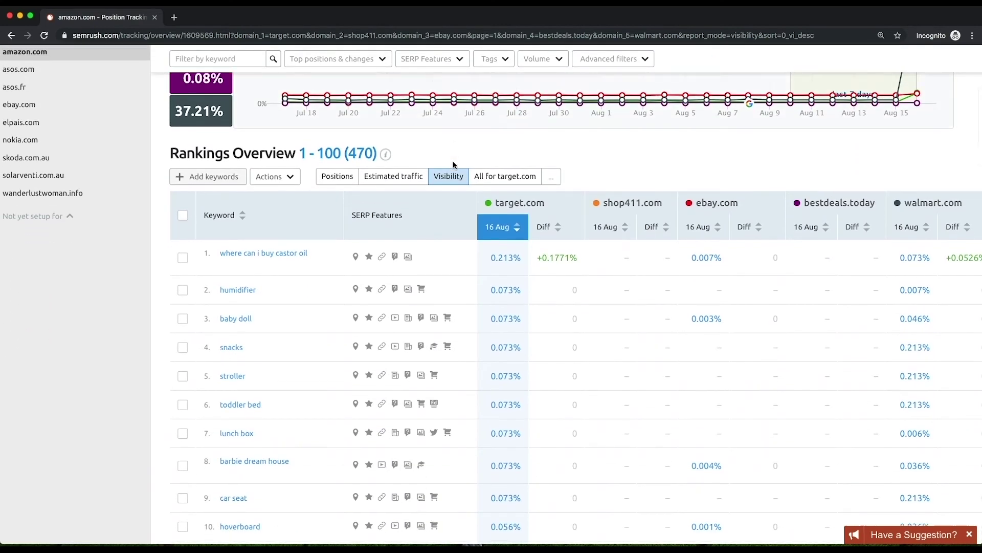
left_click(905, 161)
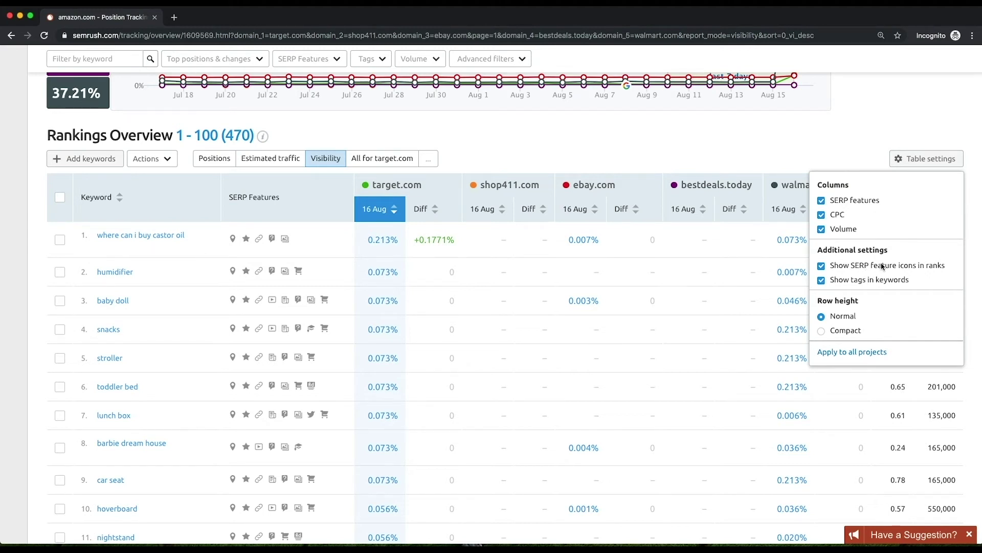
left_click(920, 161)
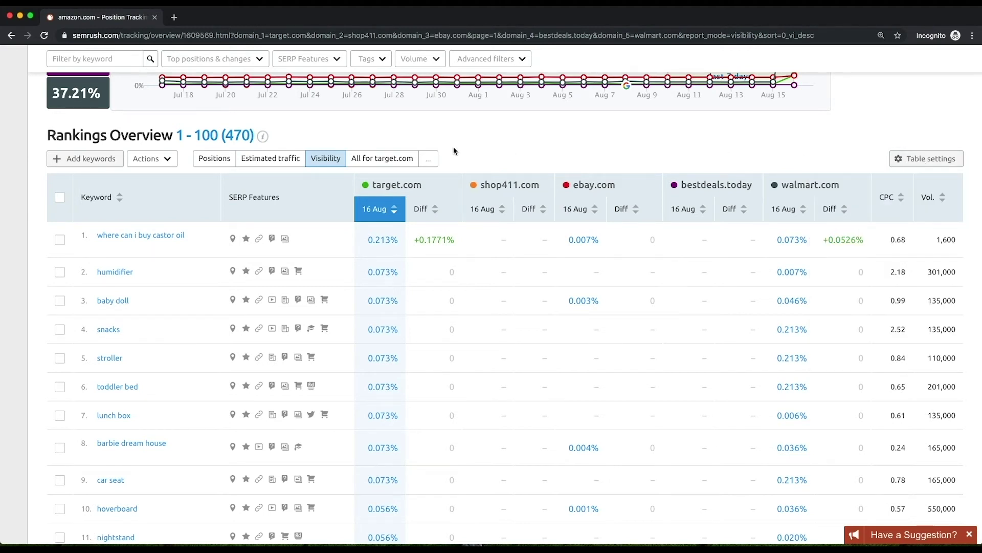
Step: Show keyword positions in the table and scroll through it
left_click(214, 159)
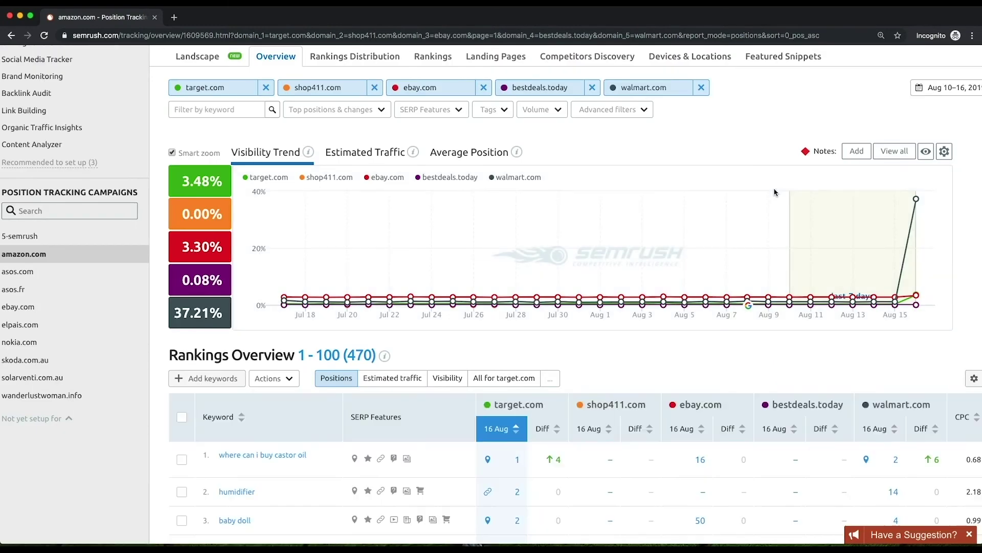
scroll(775, 192, "down", 2)
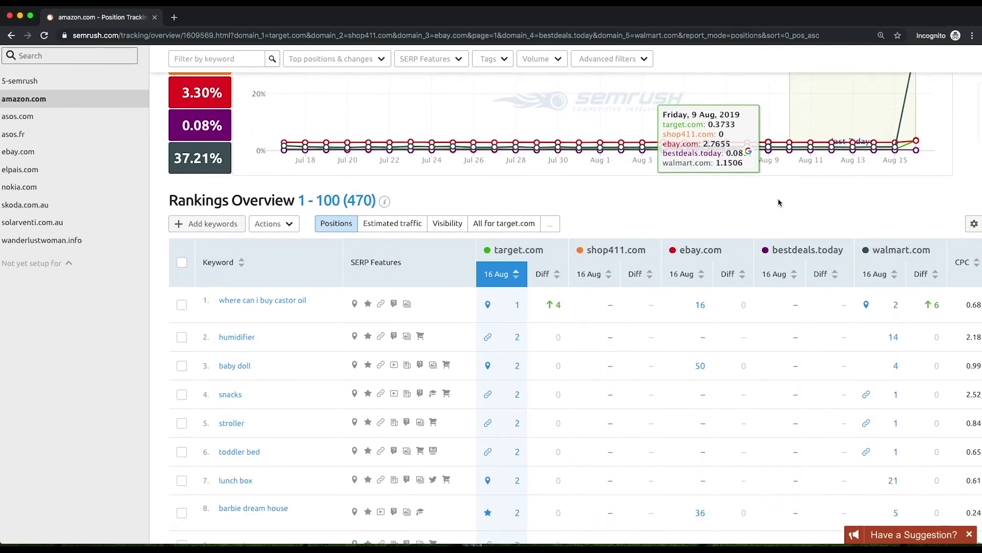
scroll(824, 199, "right", 3)
scroll(813, 193, "down", 2)
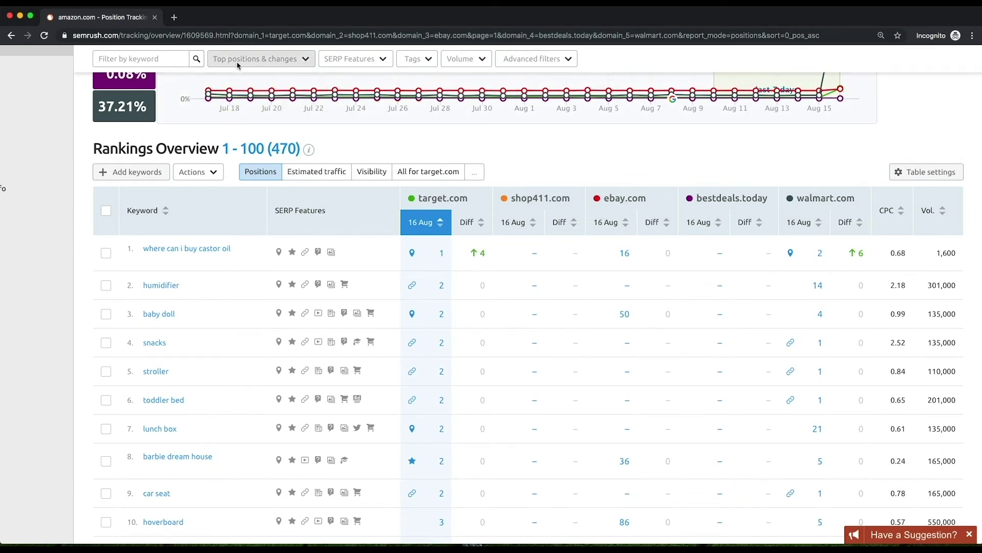
Step: Review the Top positions & changes, SERP Features, Volume and keyword filters
left_click(256, 60)
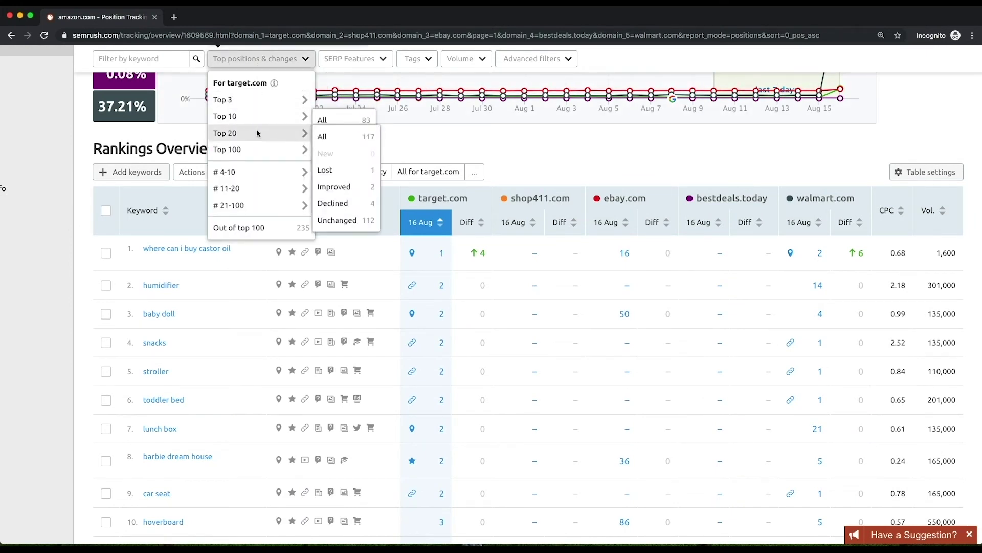
mouse_move(251, 152)
left_click(348, 60)
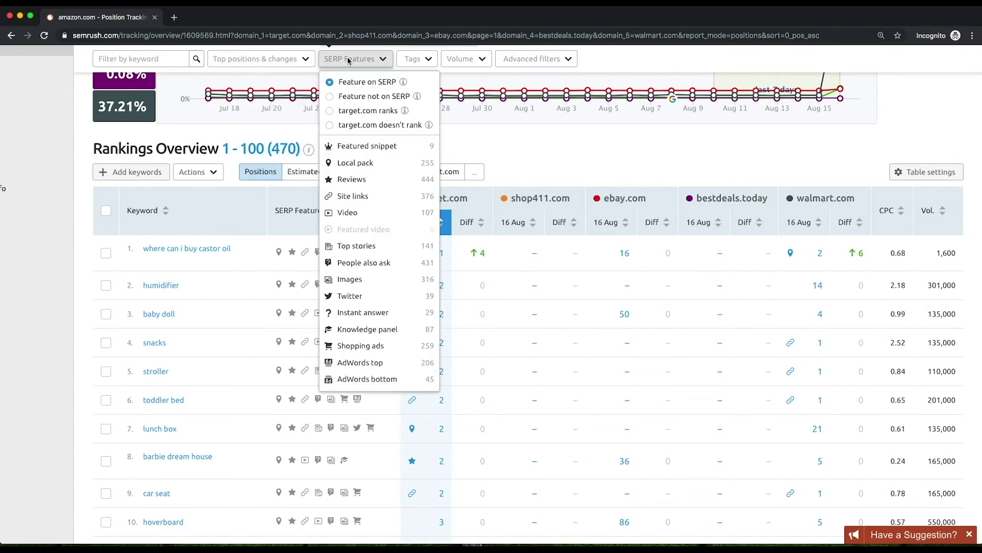
left_click(459, 61)
left_click(141, 58)
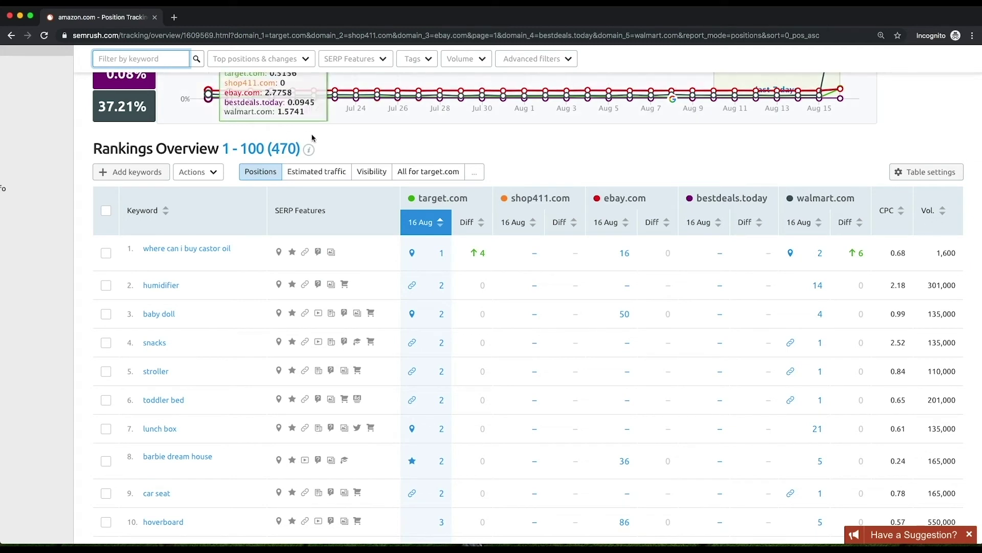
scroll(317, 138, "up", 4)
scroll(320, 138, "up", 1)
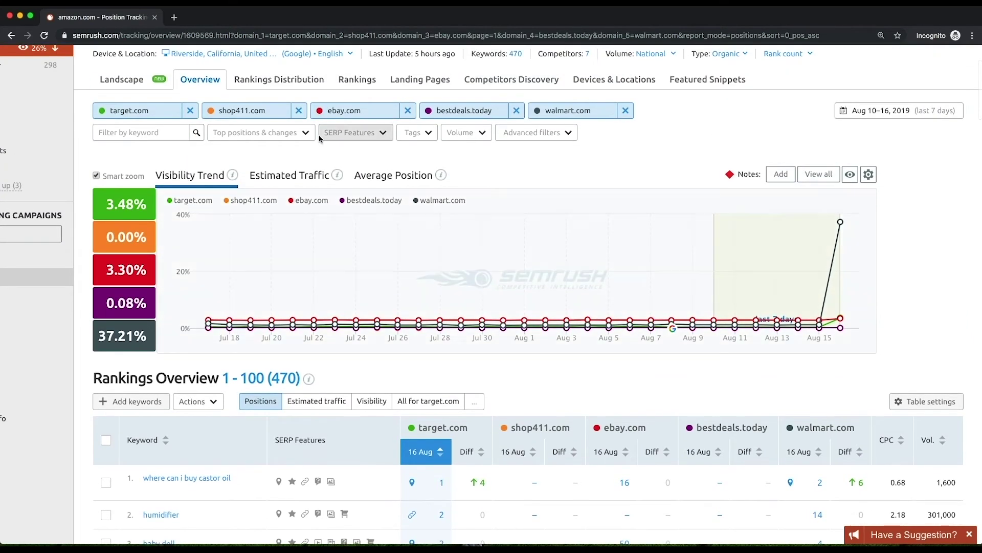
left_click(292, 83)
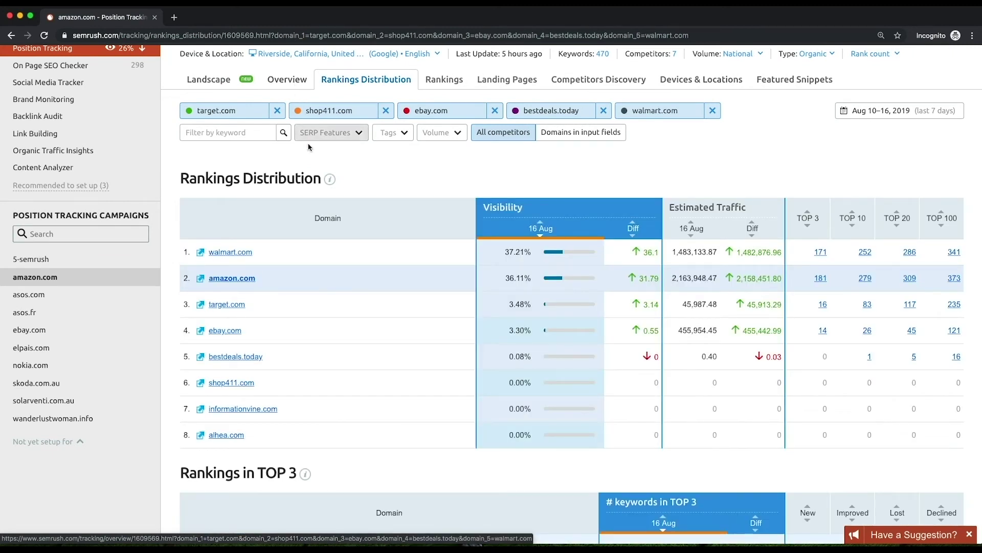
scroll(312, 148, "down", 2)
scroll(316, 155, "down", 3)
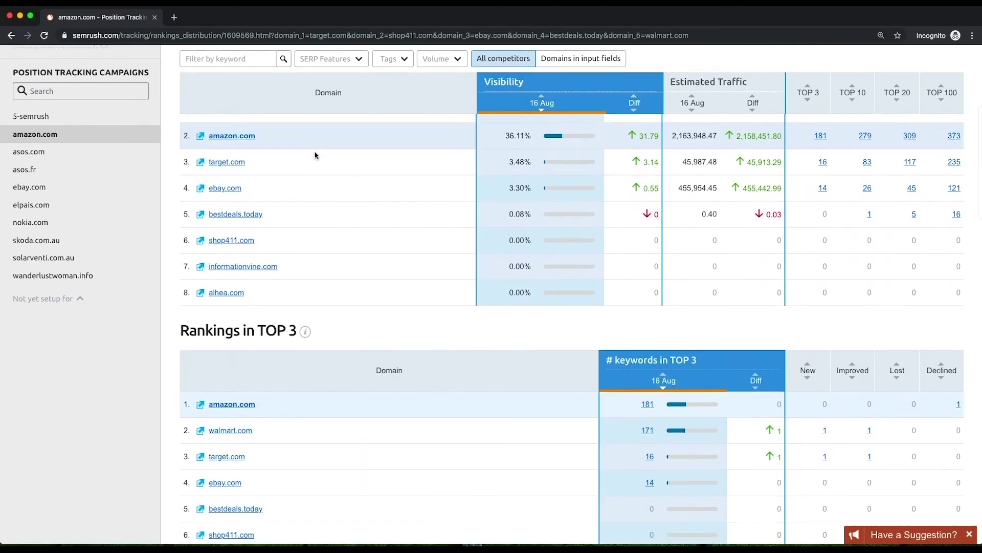
scroll(315, 155, "down", 1)
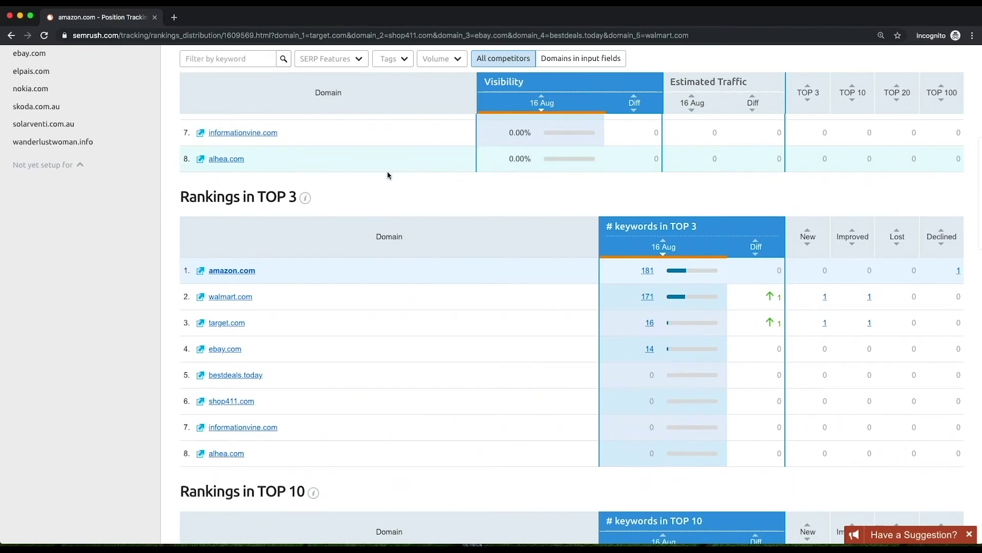
mouse_move(637, 222)
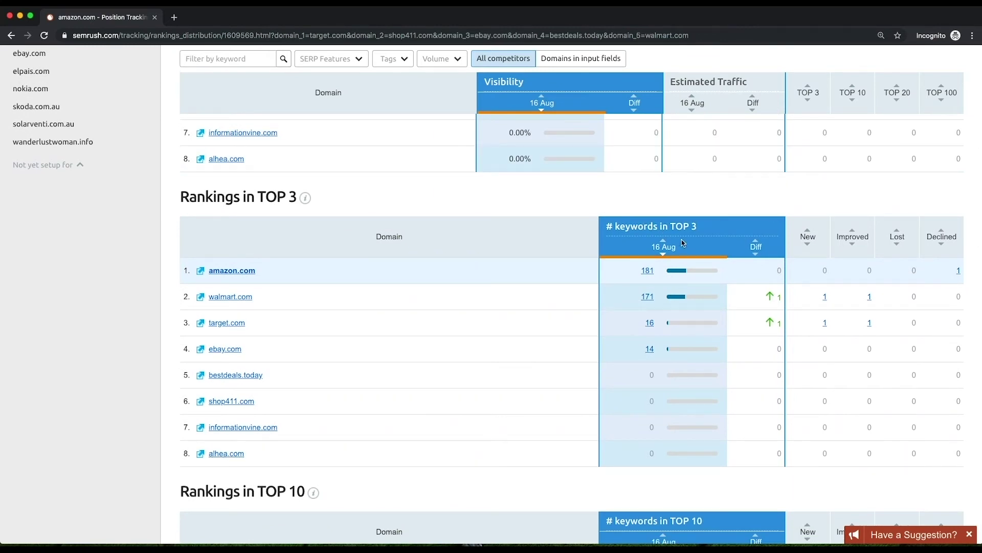
scroll(683, 242, "down", 3)
scroll(683, 243, "up", 4)
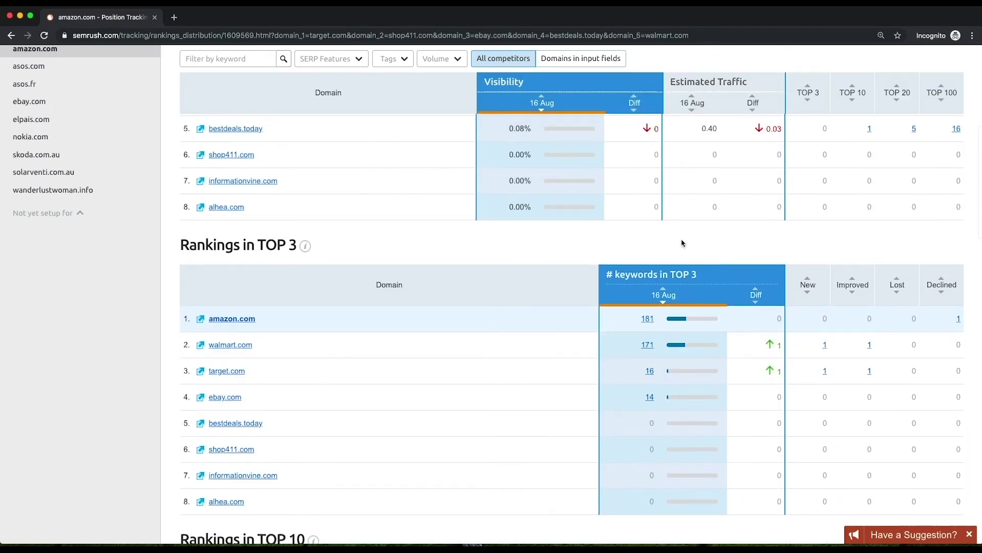
scroll(682, 243, "up", 8)
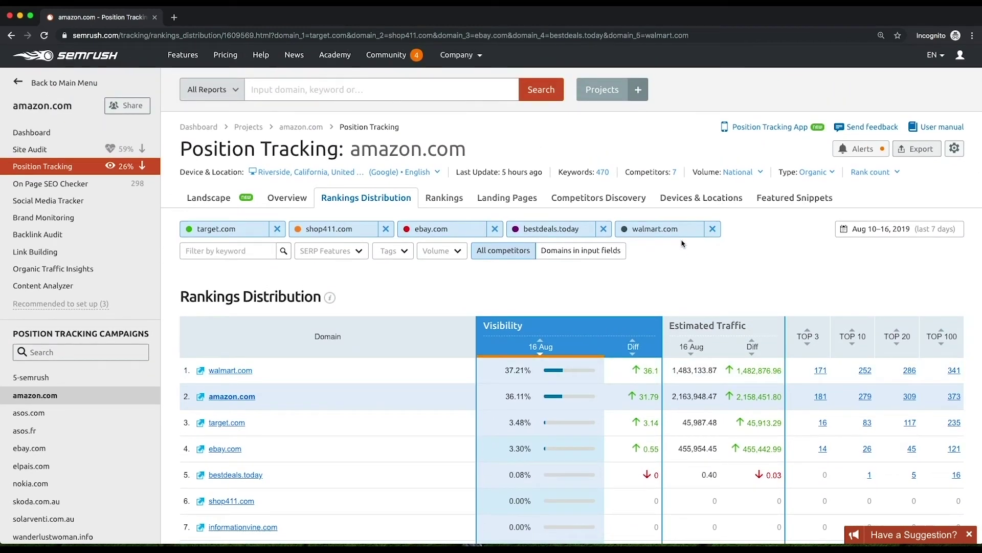
Step: Open Rankings and expand target.com's position-history chart for 'where can i buy castor oil'
left_click(444, 198)
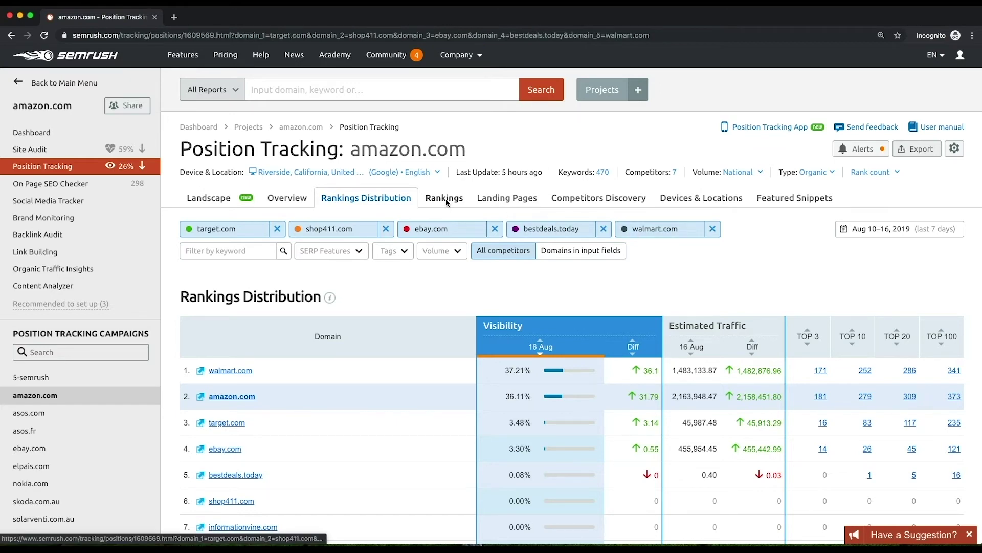
scroll(446, 202, "down", 3)
scroll(446, 200, "down", 2)
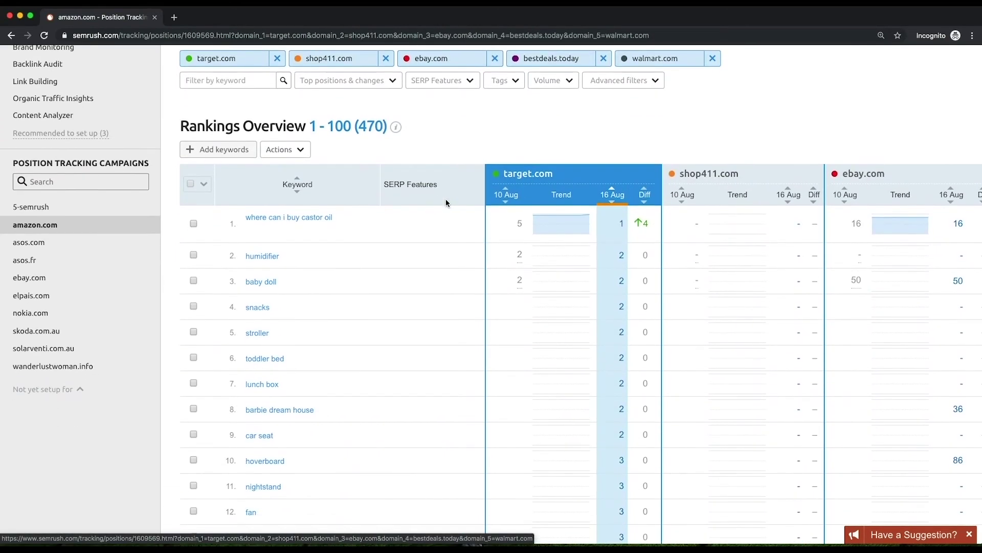
scroll(446, 202, "down", 4)
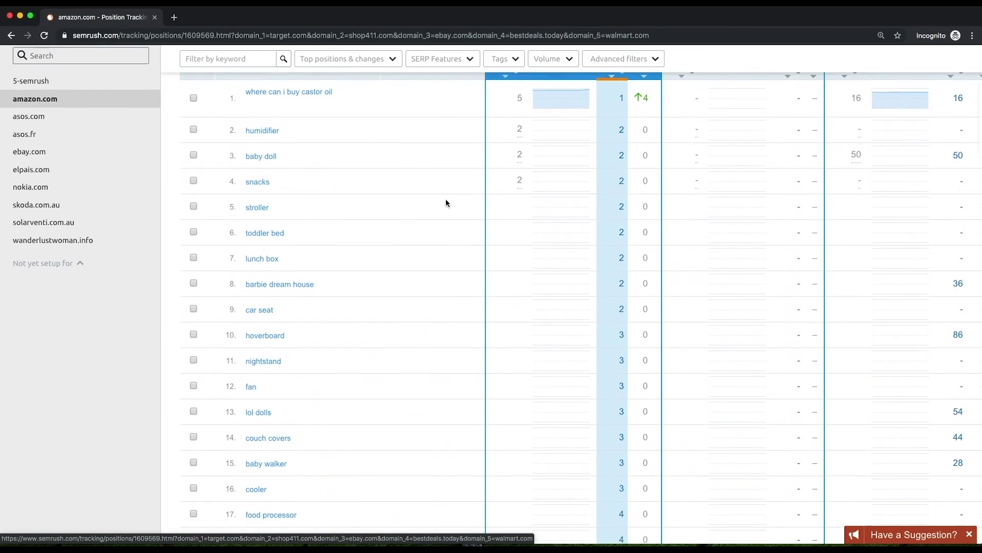
scroll(447, 202, "down", 3)
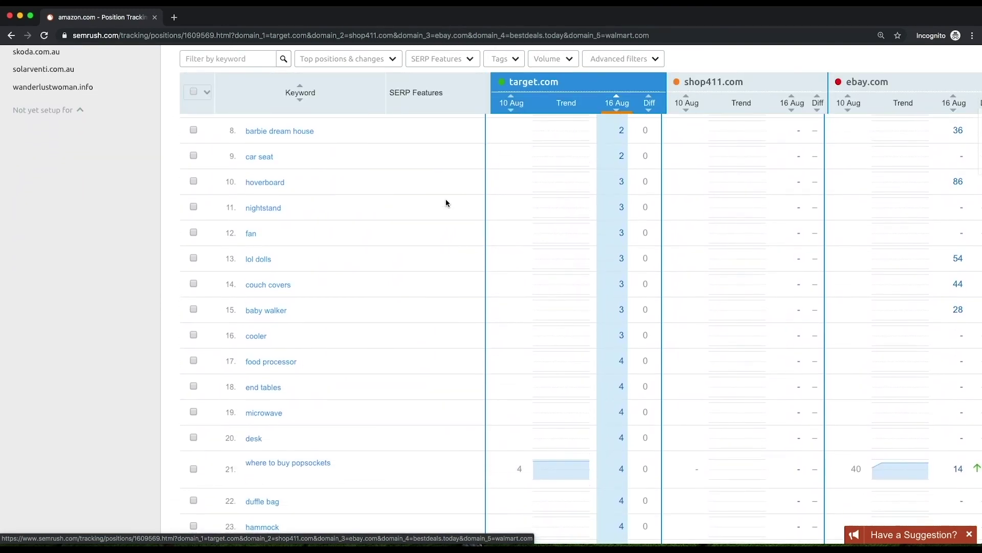
scroll(447, 203, "up", 5)
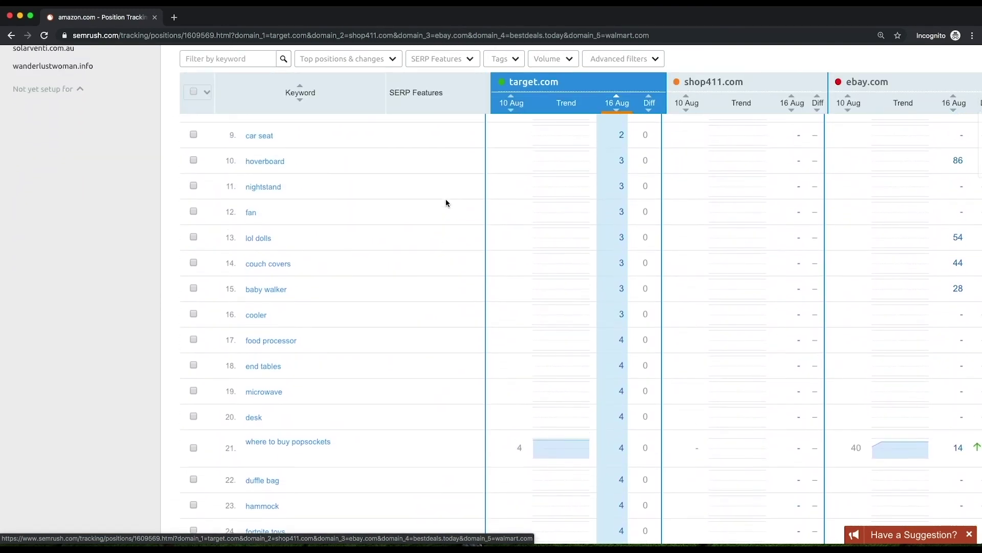
scroll(446, 203, "up", 5)
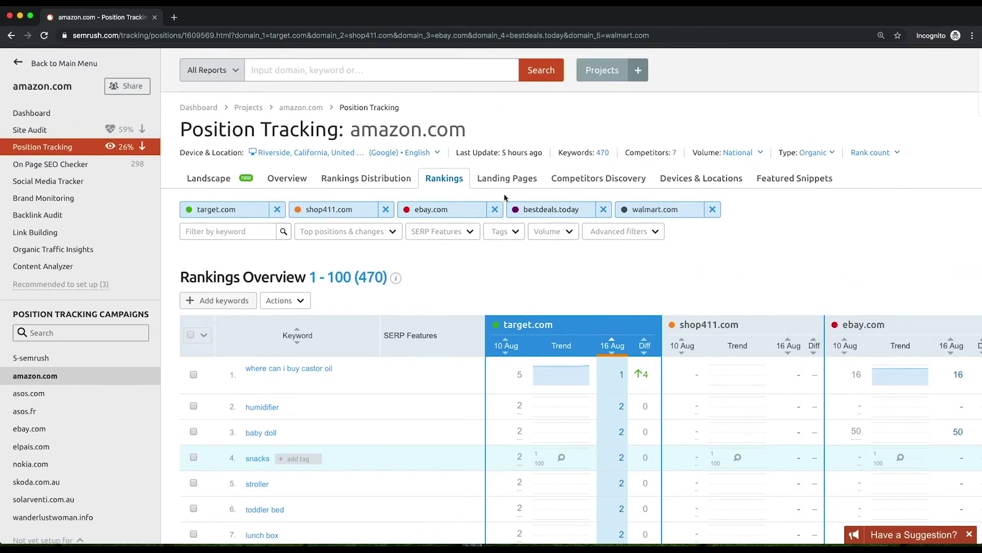
left_click(560, 375)
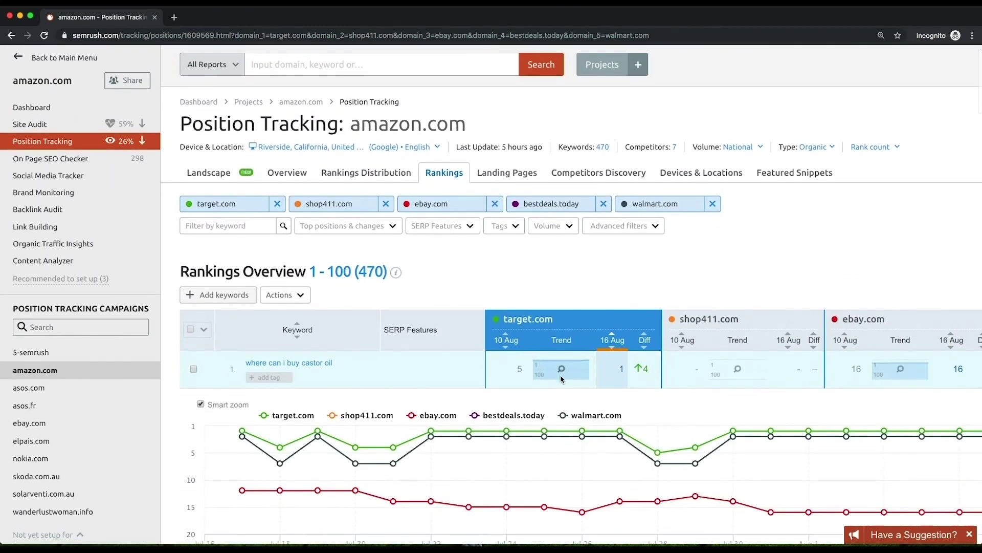
scroll(561, 378, "down", 3)
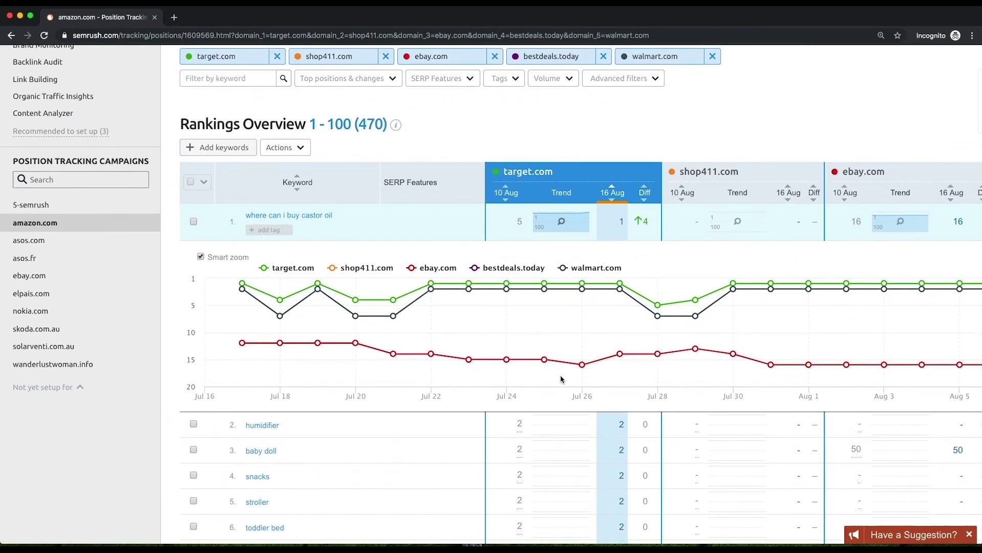
scroll(560, 379, "up", 4)
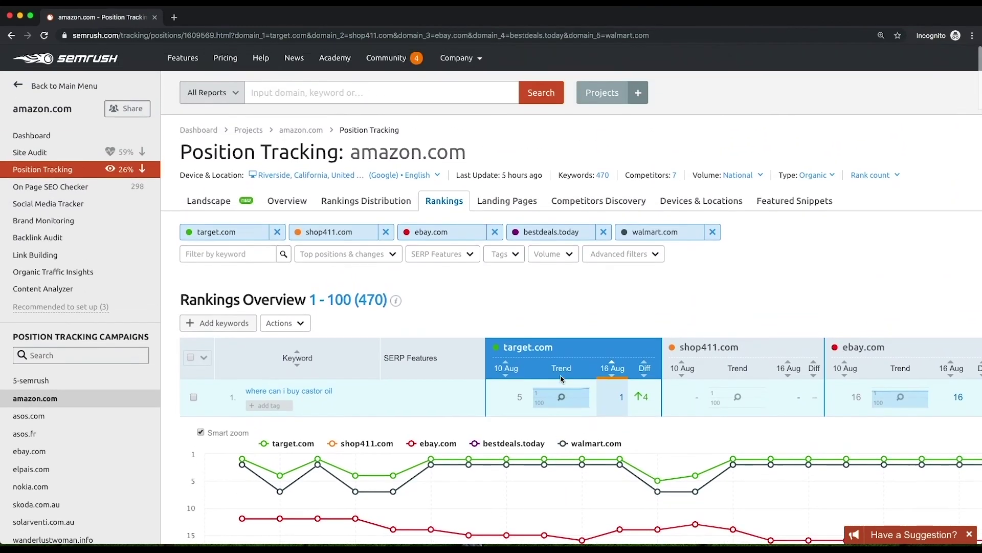
Step: Open Landing Pages and expand the 13 keywords ranking for target.com's home page
left_click(507, 203)
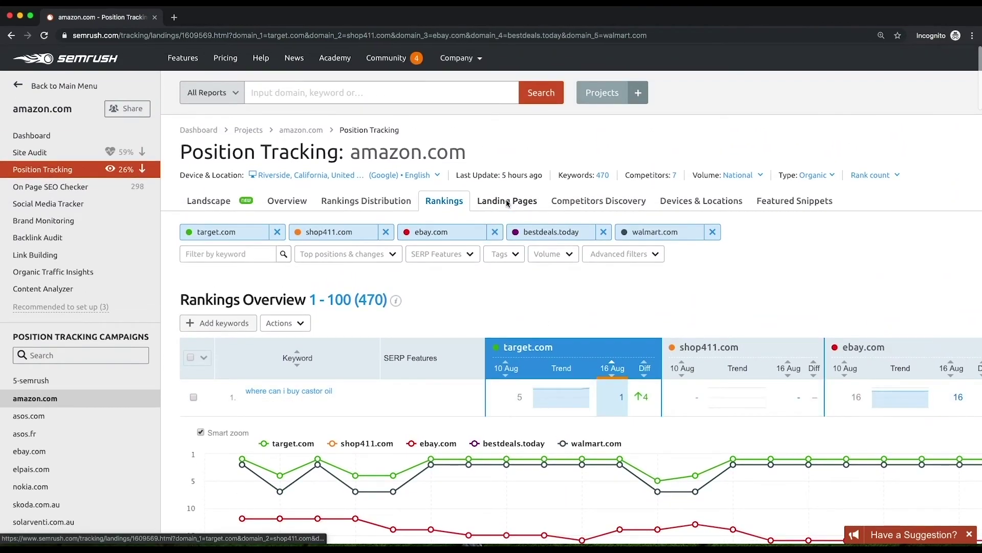
scroll(507, 204, "down", 3)
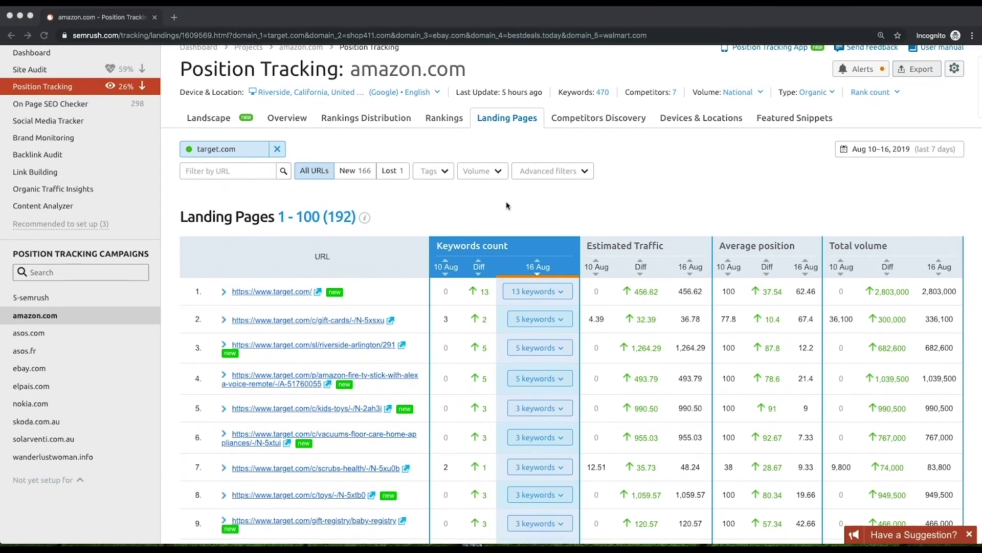
scroll(506, 204, "down", 1)
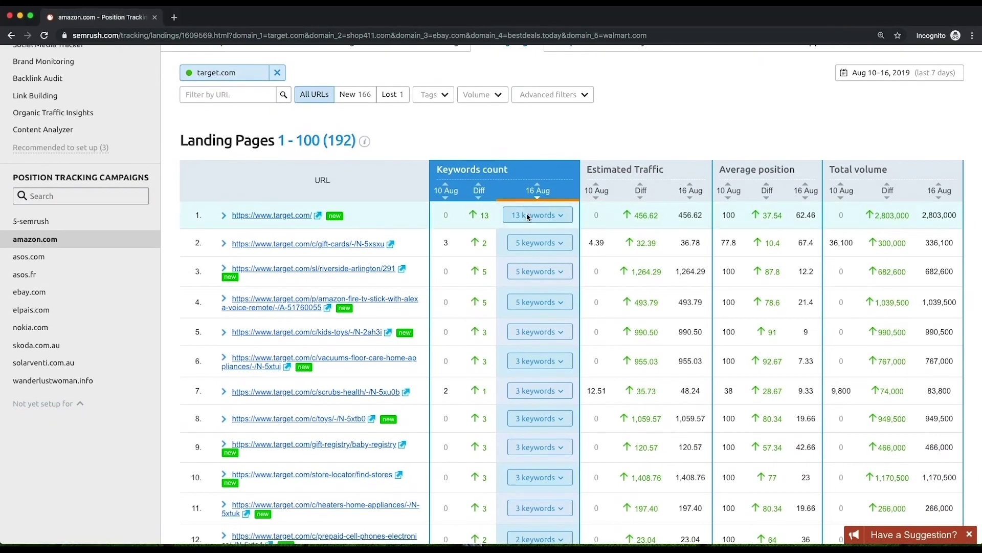
left_click(529, 215)
scroll(528, 245, "down", 5)
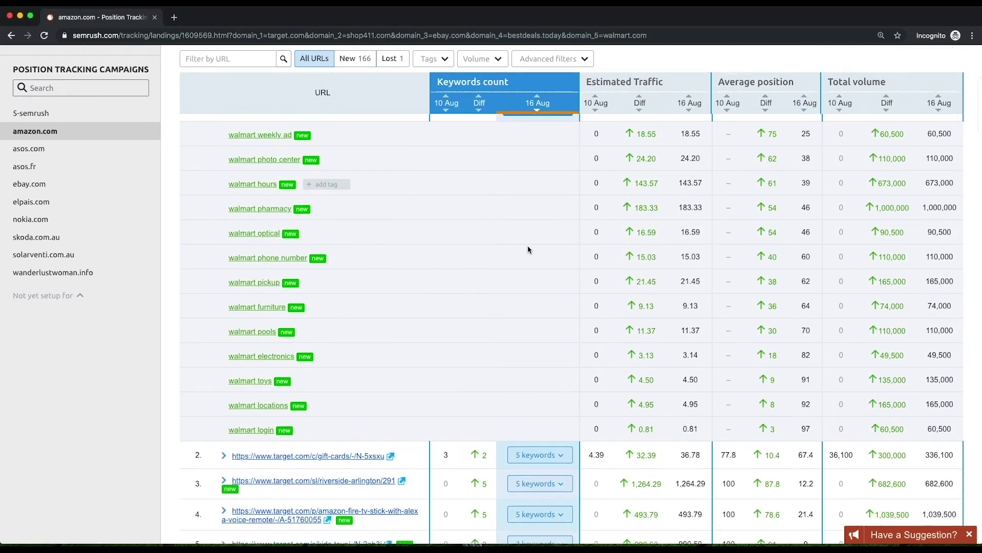
scroll(527, 246, "down", 2)
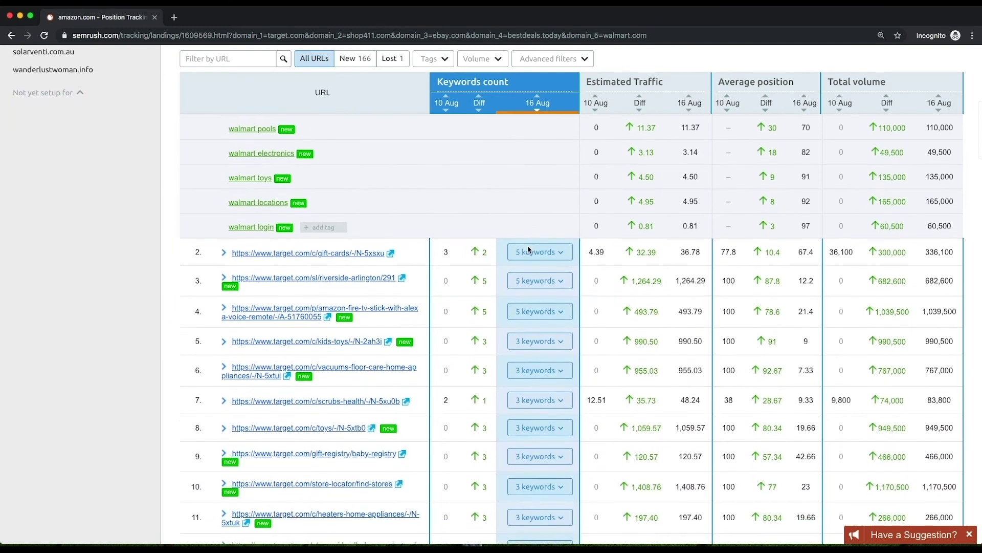
mouse_move(624, 91)
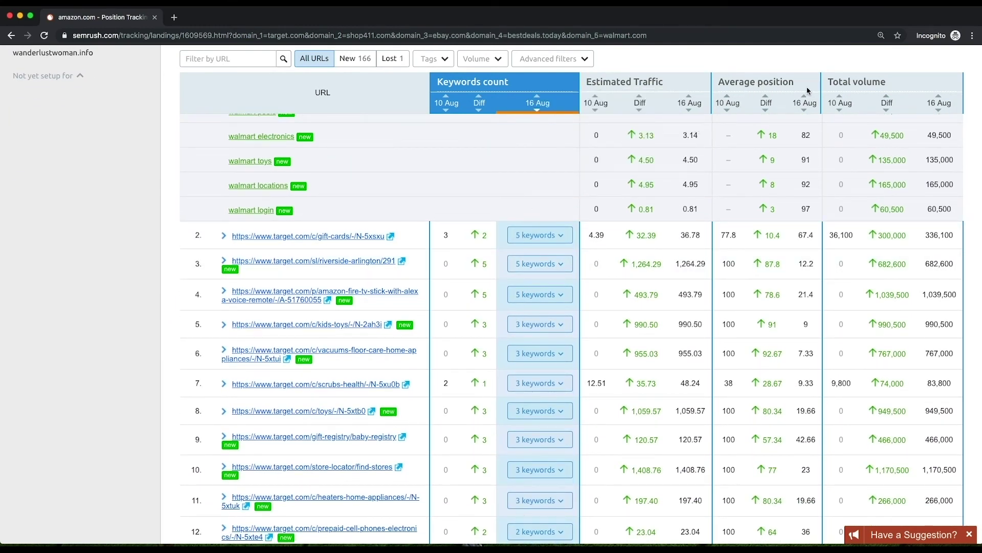
scroll(527, 167, "up", 8)
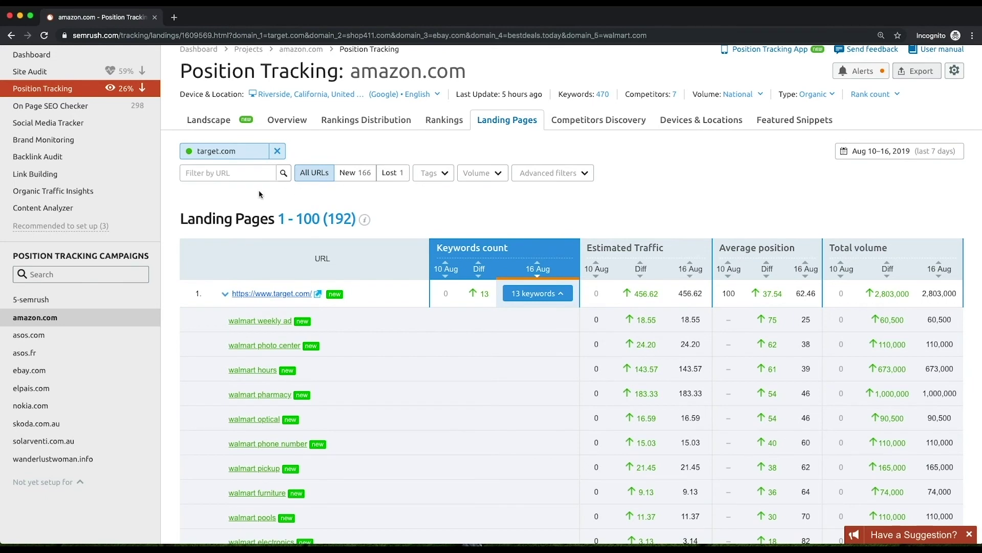
Step: Filter the target.com landing pages by URL text 'buy', leaving four matching URLs
left_click(485, 176)
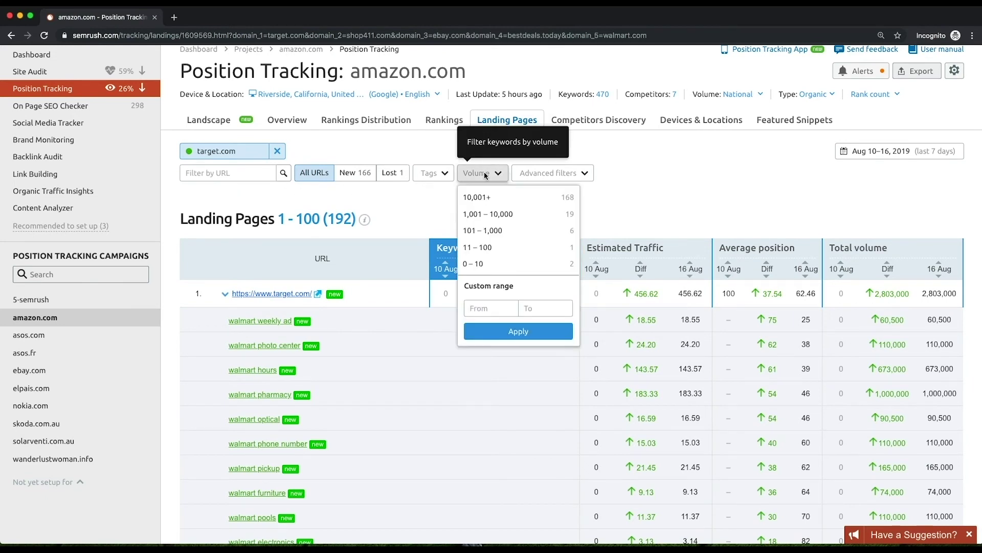
left_click(417, 193)
left_click(232, 175)
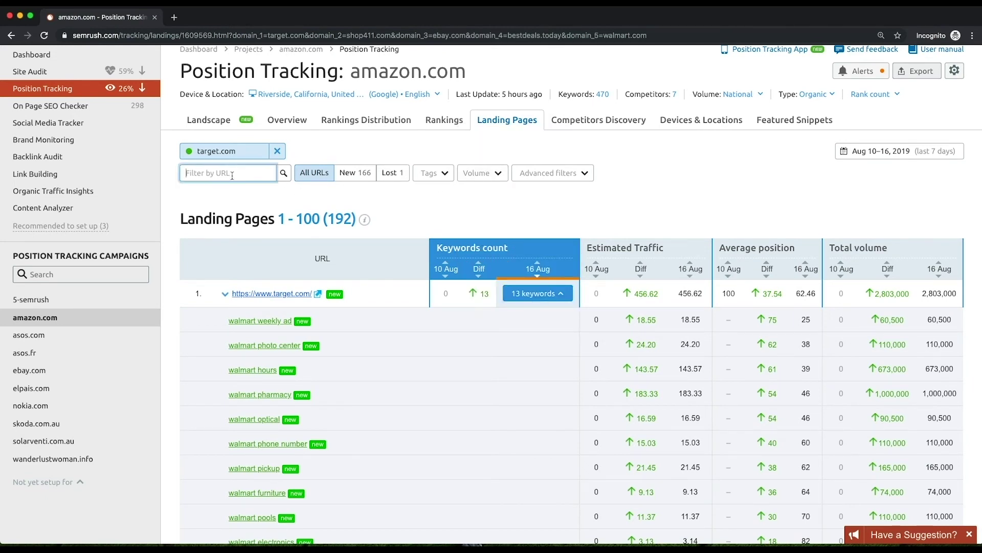
type("buy")
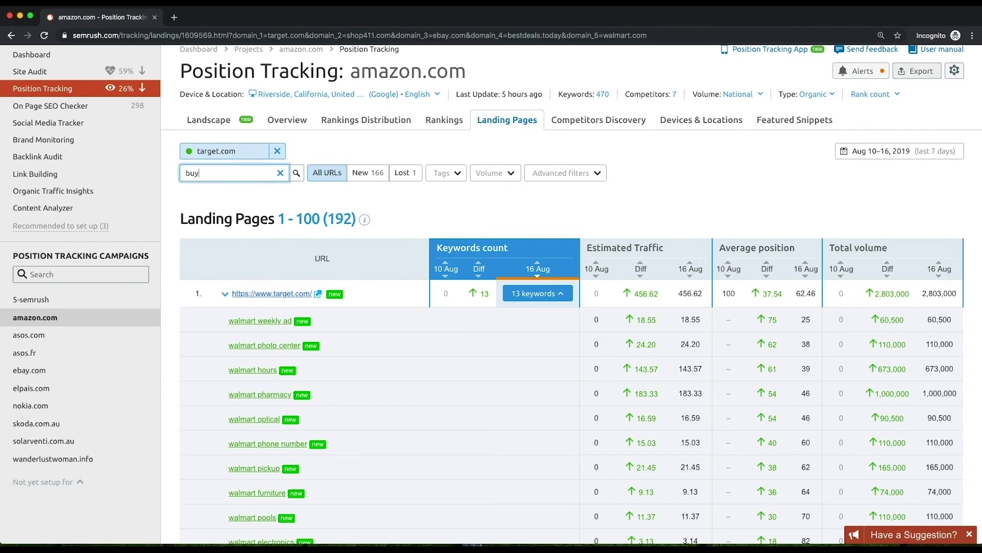
scroll(491, 297, "up", 3)
left_click(296, 255)
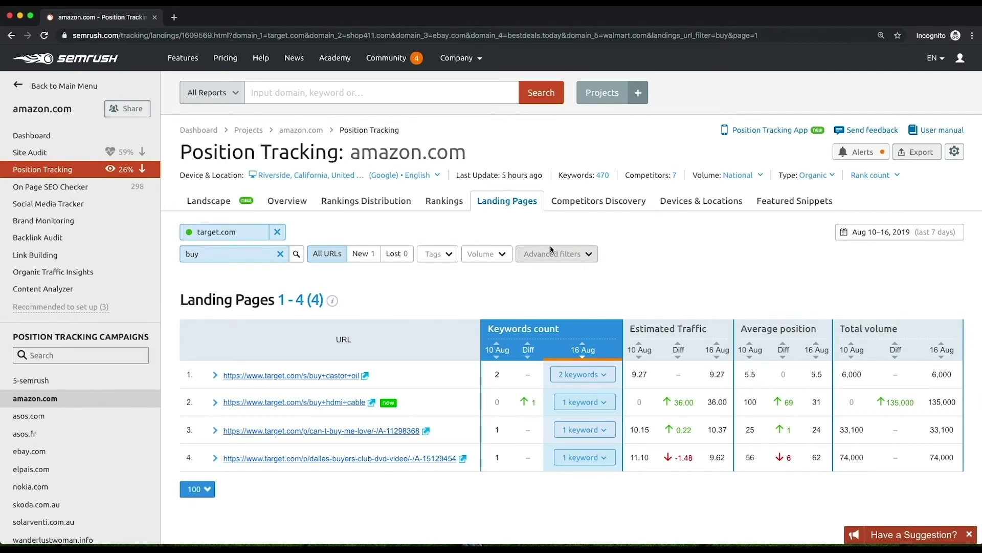
left_click(589, 203)
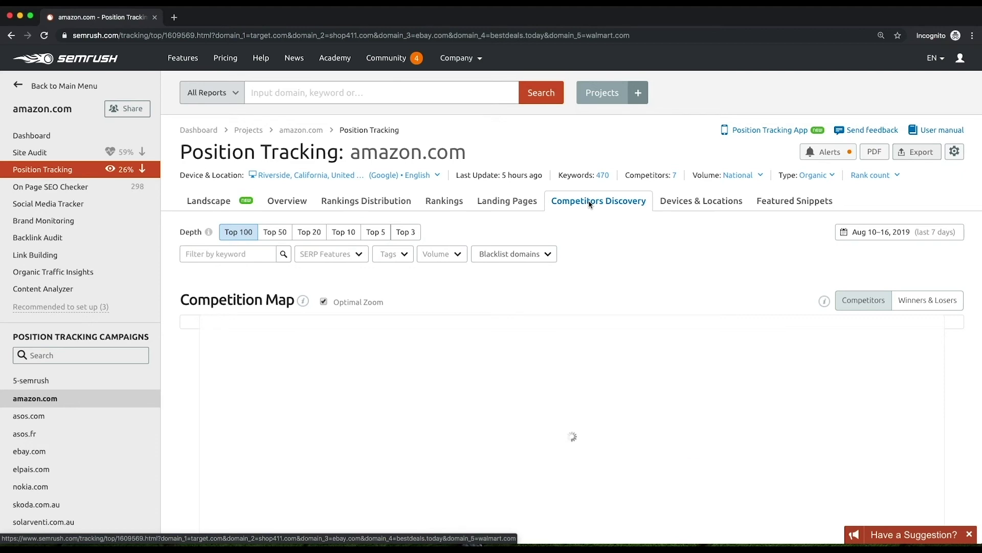
scroll(588, 206, "down", 4)
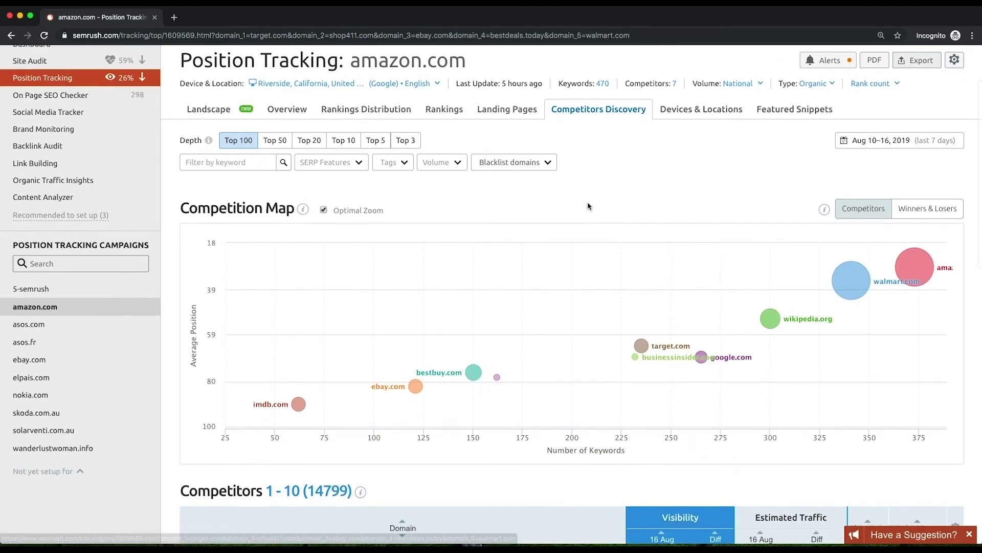
scroll(589, 205, "down", 2)
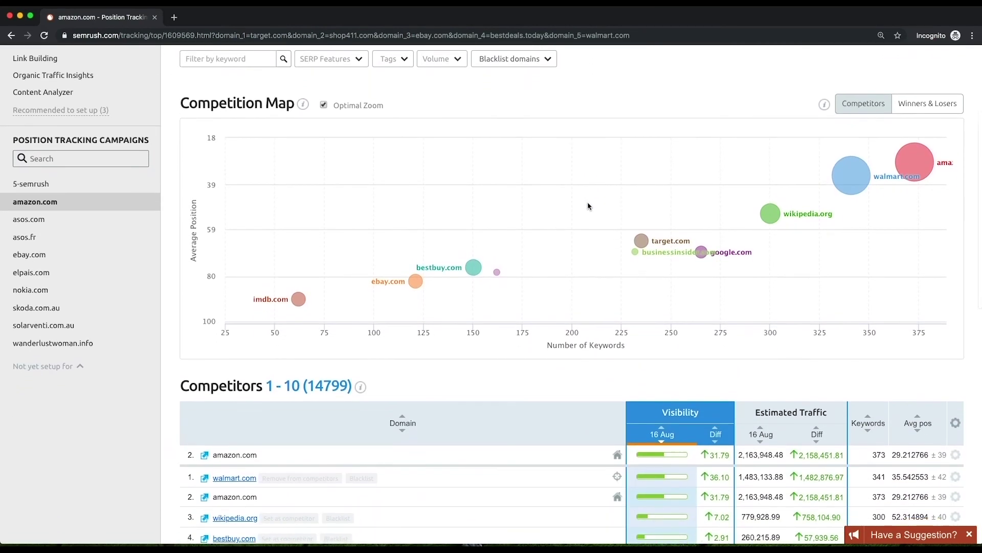
scroll(585, 268, "down", 4)
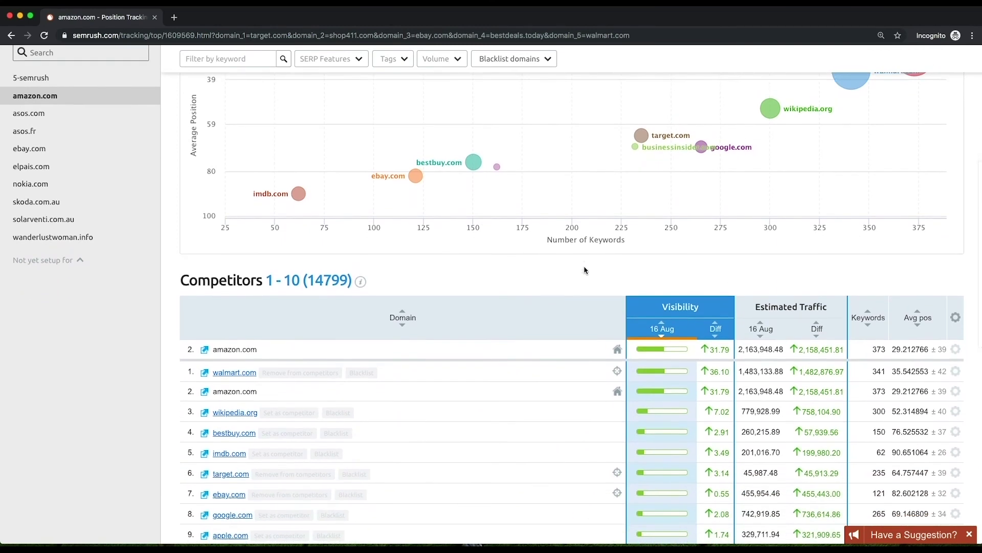
scroll(584, 269, "down", 1)
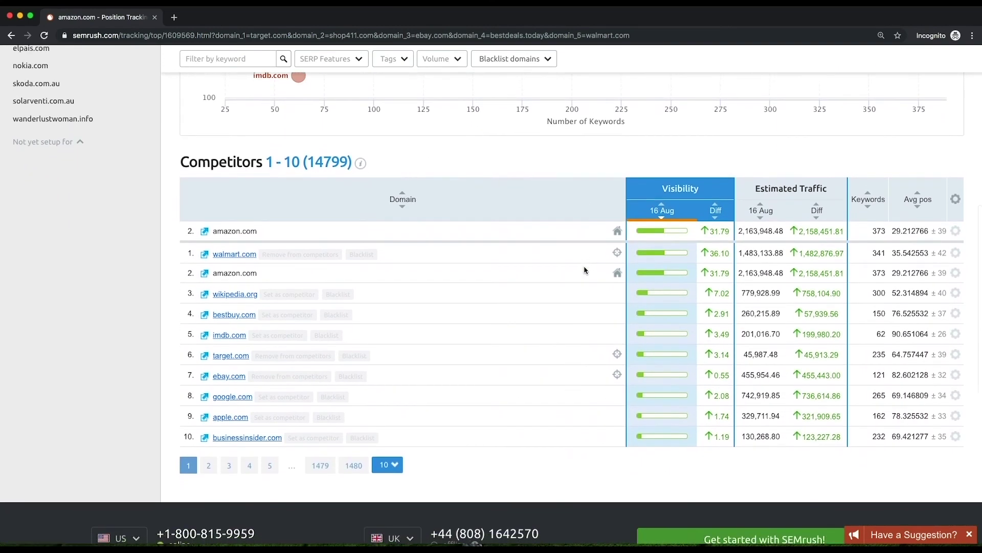
scroll(585, 269, "up", 2)
scroll(585, 266, "up", 8)
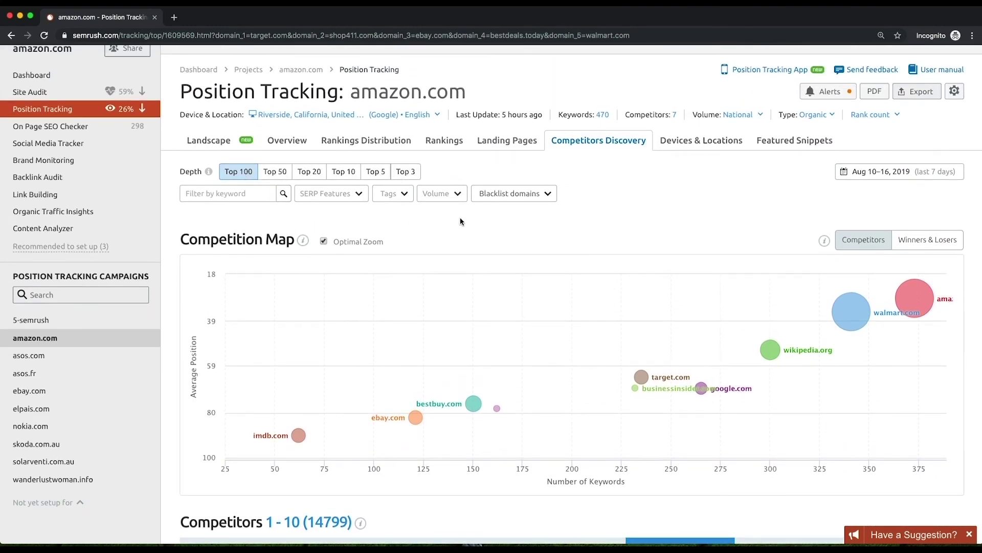
scroll(617, 228, "down", 1)
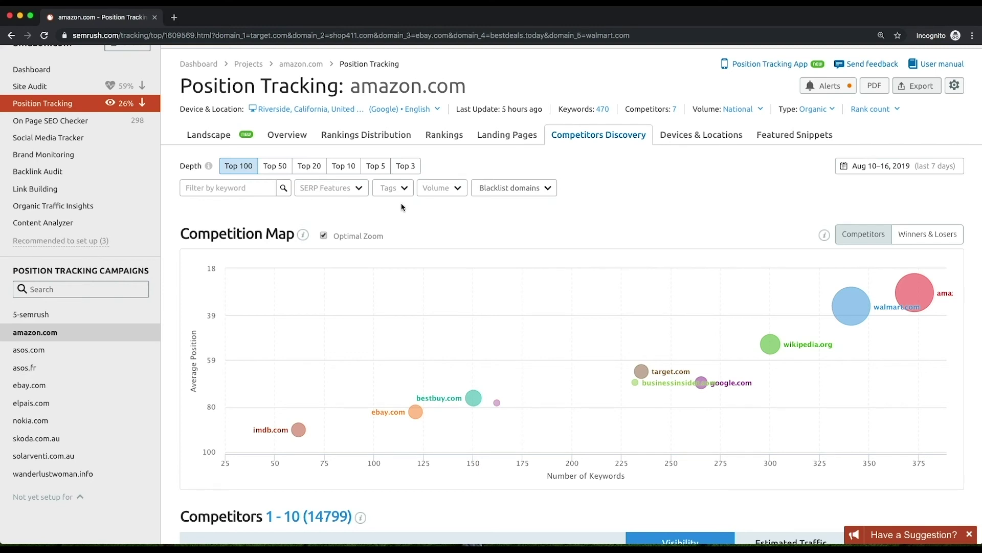
Step: Switch the Competition Map to Winners & Losers and compare each domain's past and current values
left_click(919, 234)
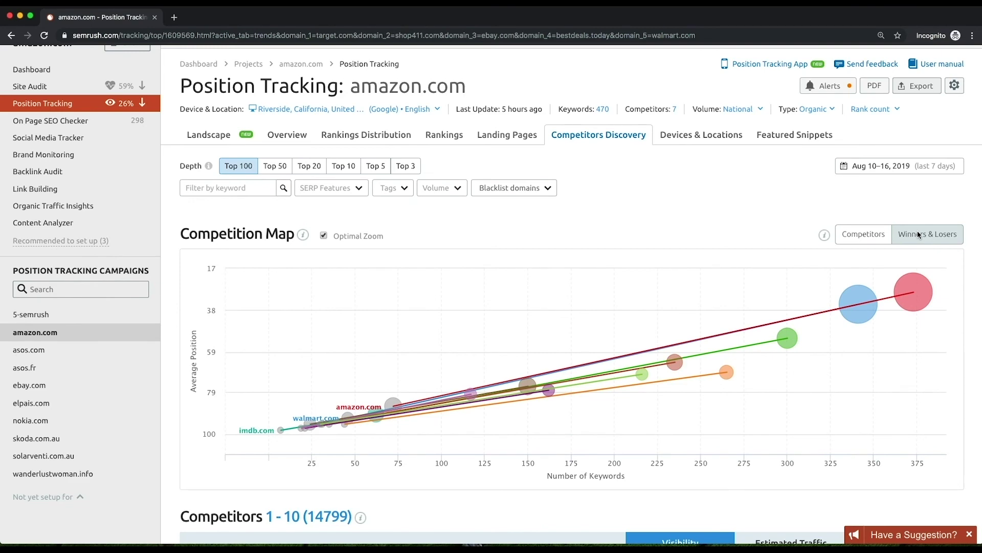
mouse_move(913, 292)
scroll(915, 333, "down", 3)
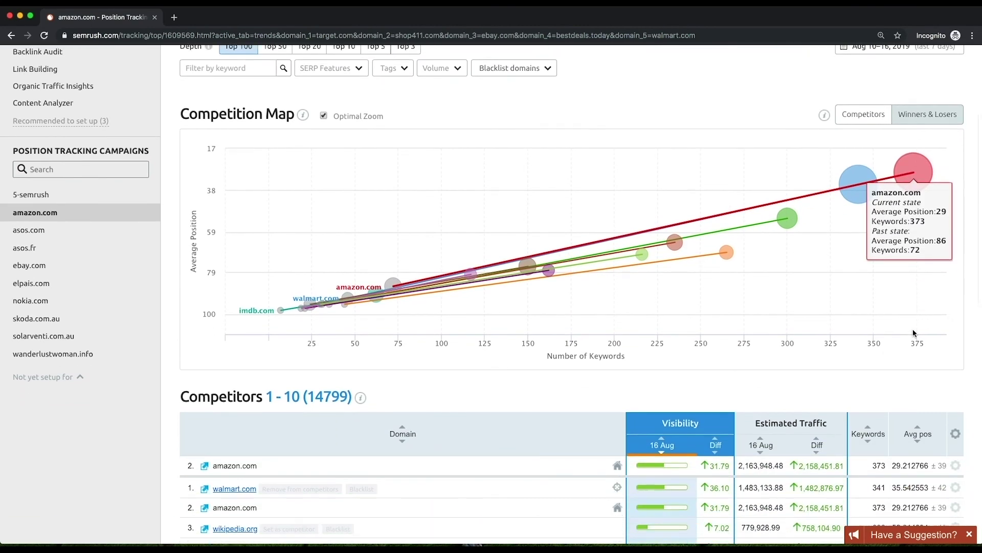
scroll(901, 333, "down", 2)
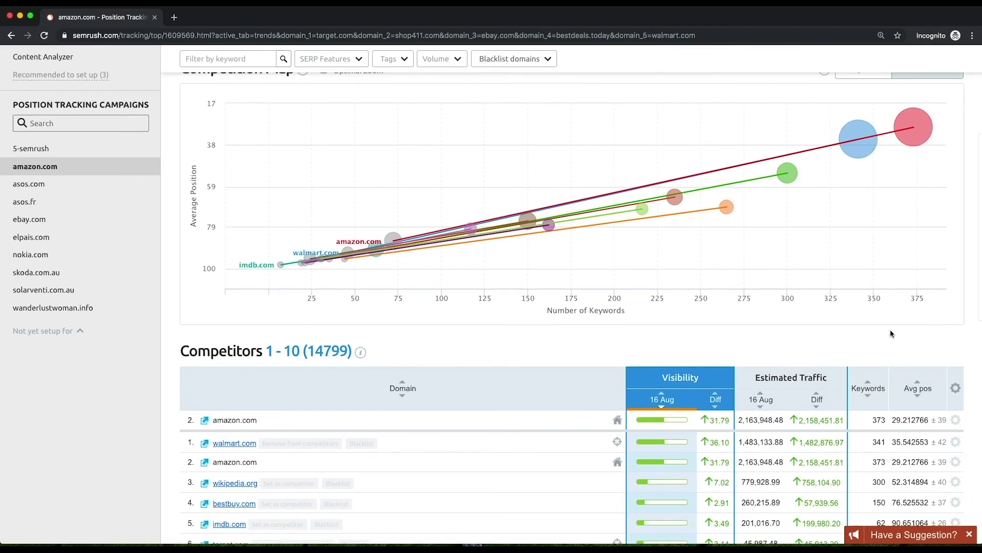
scroll(891, 334, "down", 1)
mouse_move(783, 156)
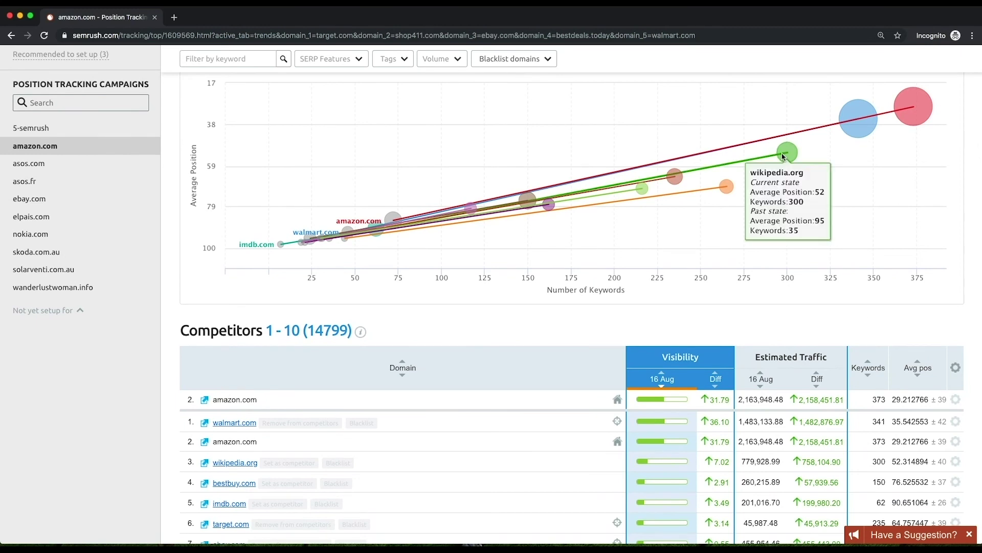
mouse_move(729, 187)
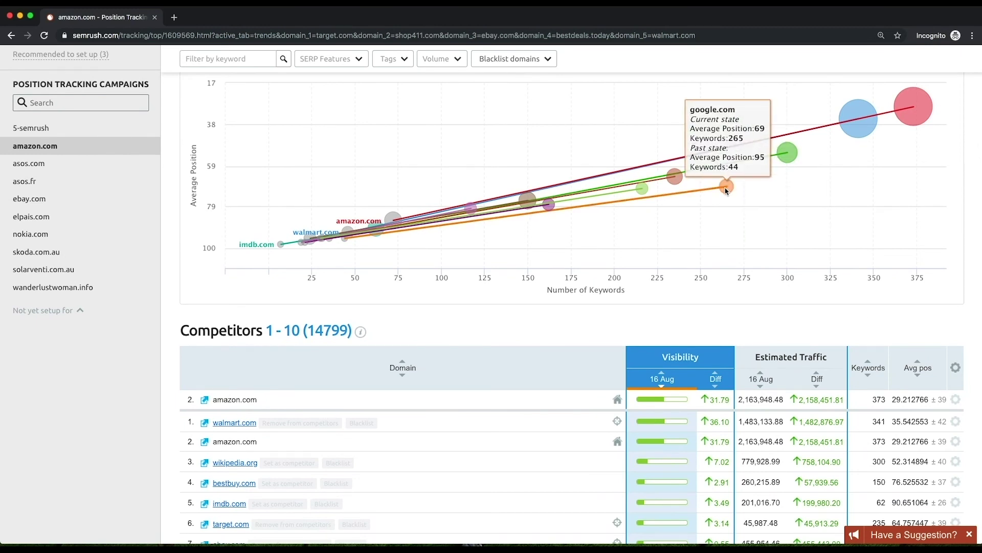
scroll(727, 190, "up", 4)
left_click(705, 109)
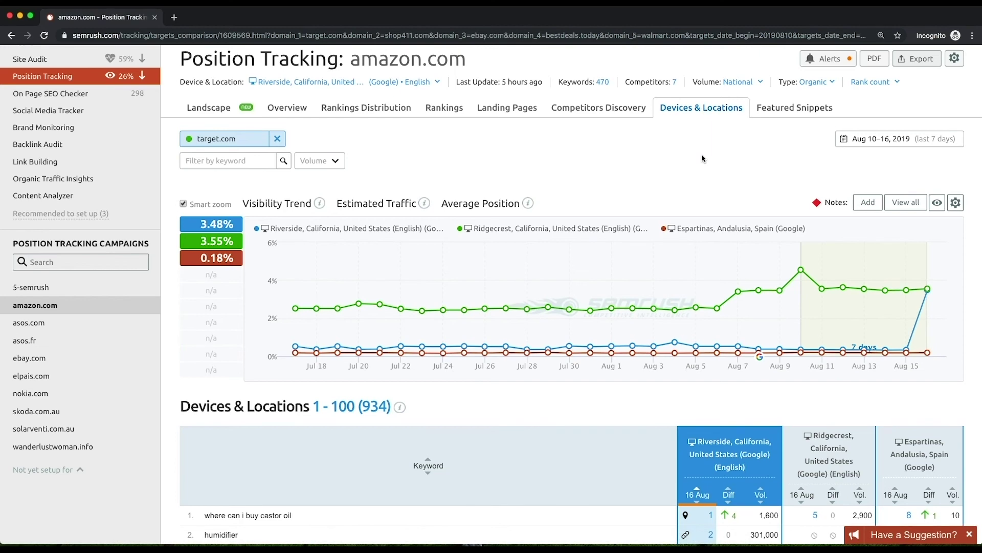
Step: Check the tracked locations Riverside, Ridgecrest and Espartinas in the Device & Location list
scroll(703, 157, "down", 3)
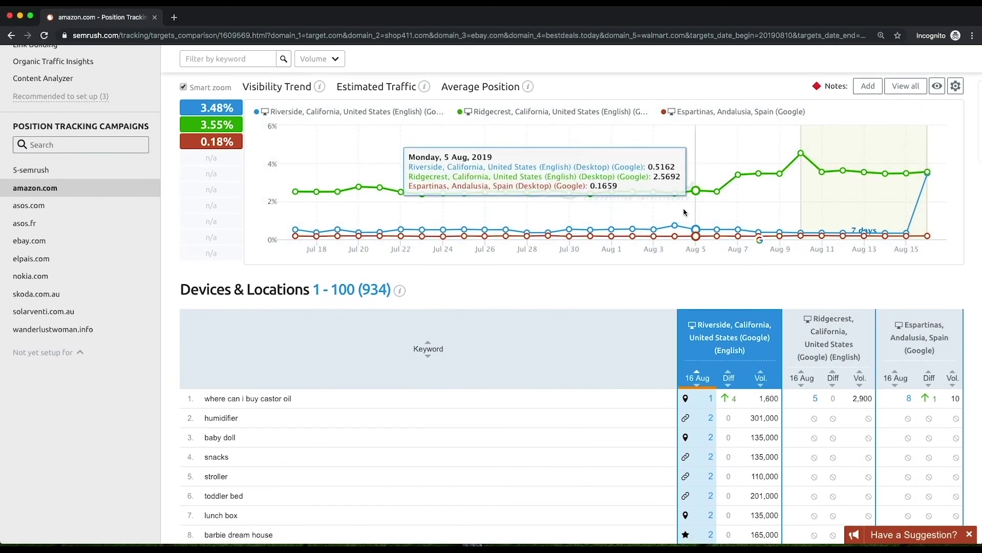
scroll(537, 245, "up", 3)
scroll(537, 248, "up", 1)
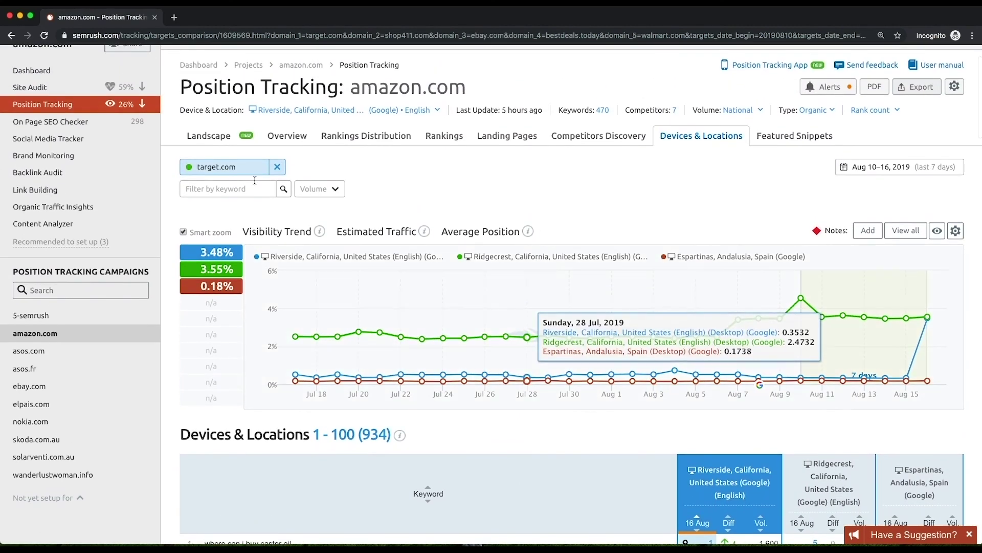
left_click(320, 111)
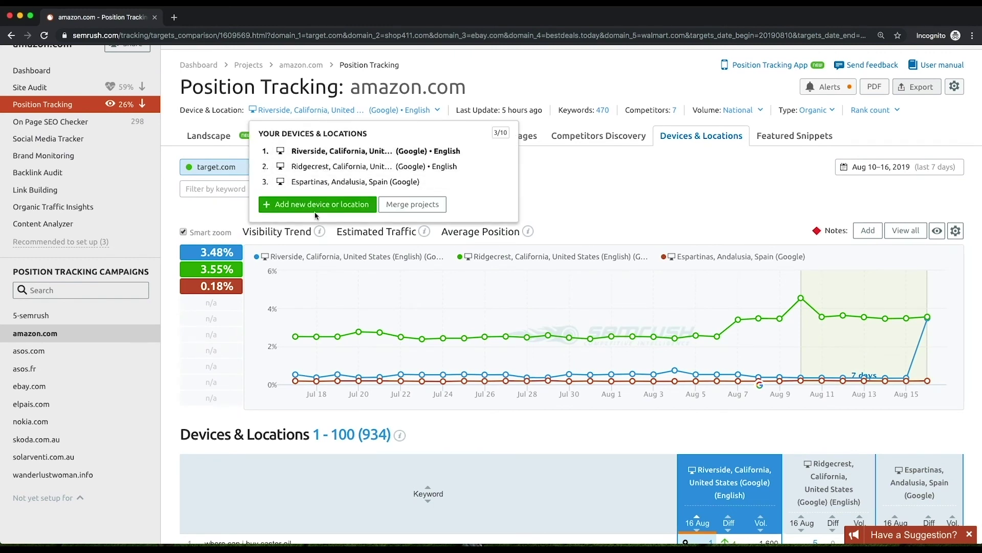
left_click(572, 207)
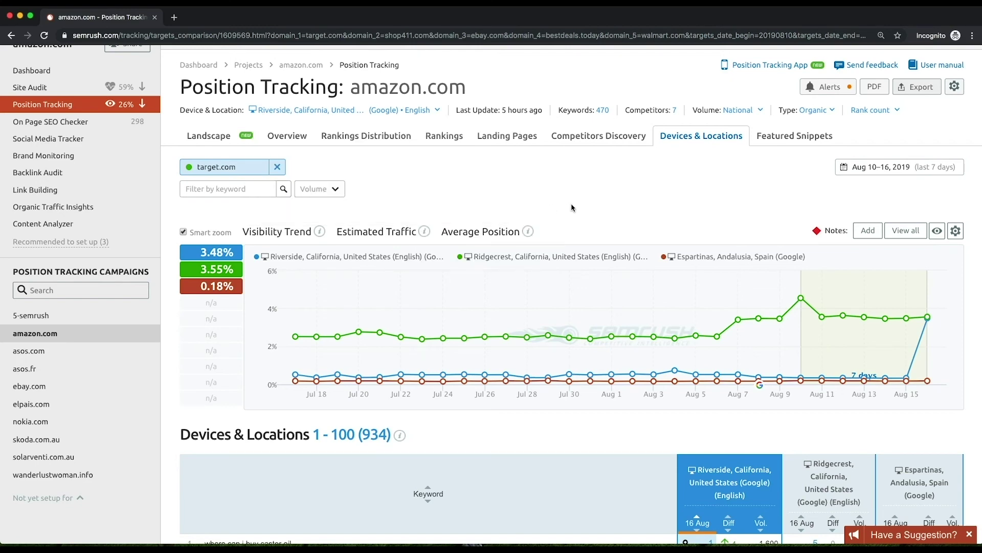
Step: Review the 9 snippet opportunity keywords, led by 'food processor' at position 4, and their Diff and traffic potential
left_click(786, 138)
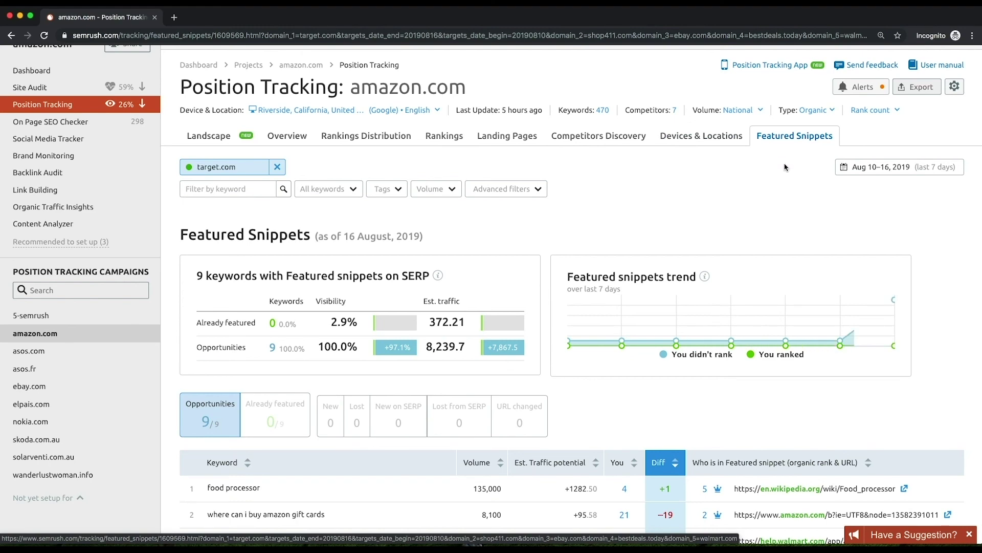
scroll(786, 163, "down", 2)
scroll(786, 167, "down", 3)
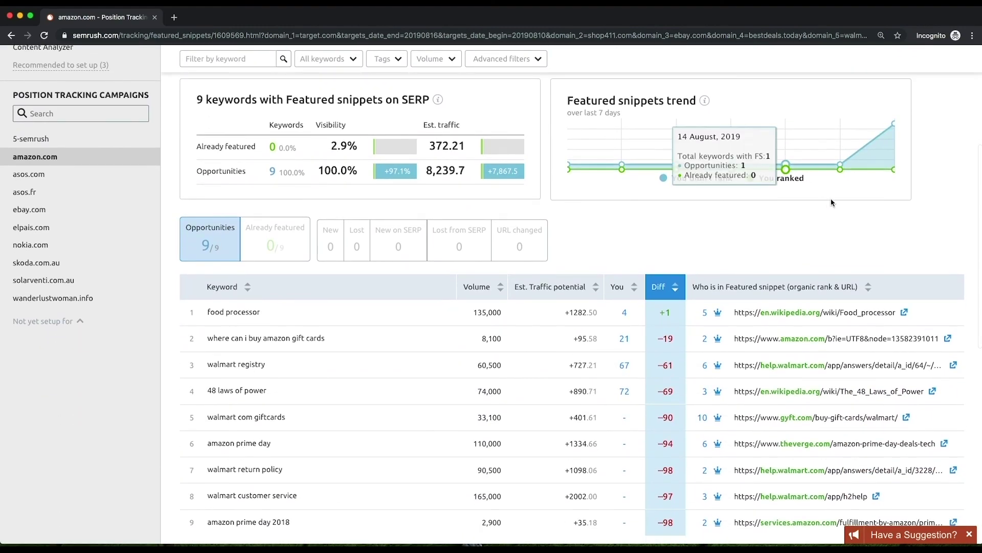
scroll(846, 216, "down", 1)
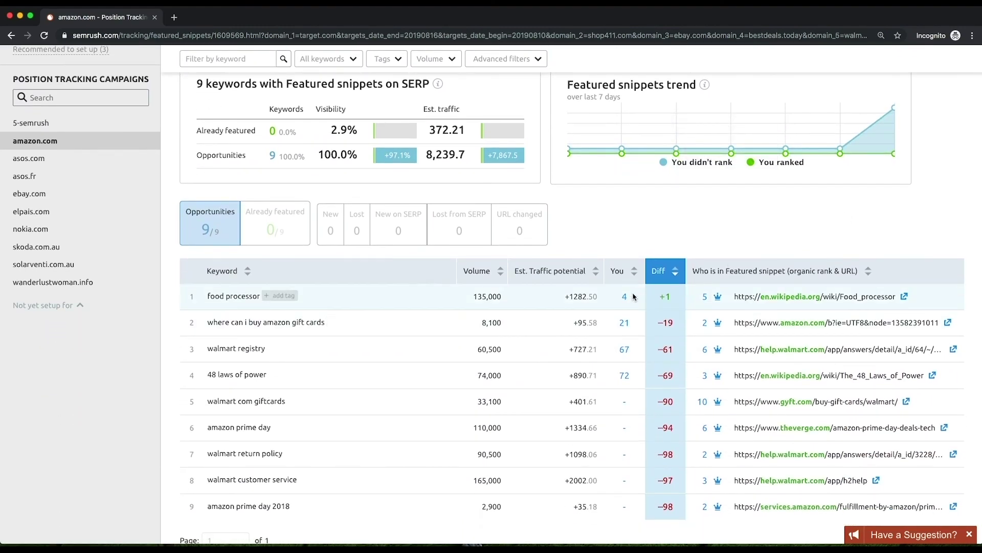
mouse_move(684, 285)
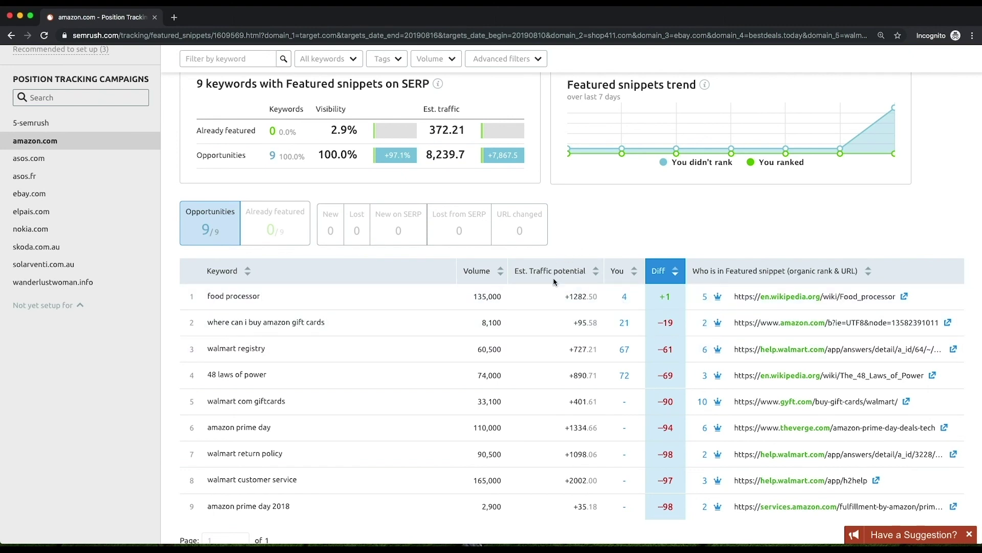
mouse_move(554, 283)
scroll(333, 192, "up", 5)
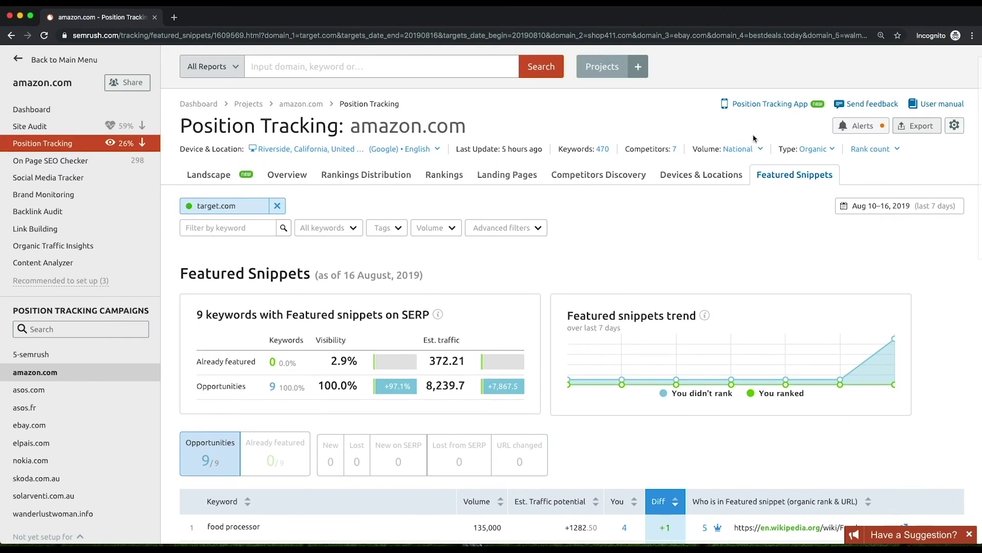
left_click(859, 128)
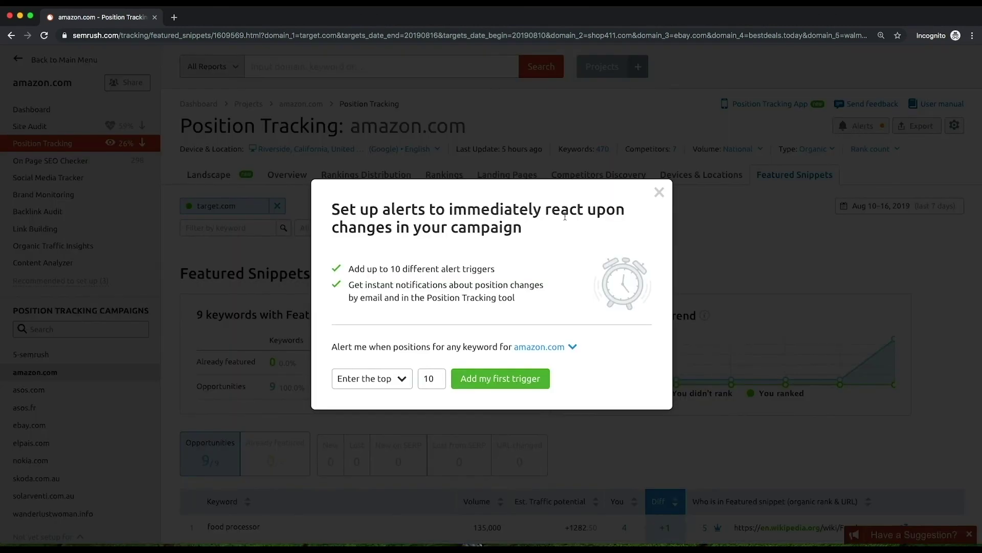
left_click(397, 381)
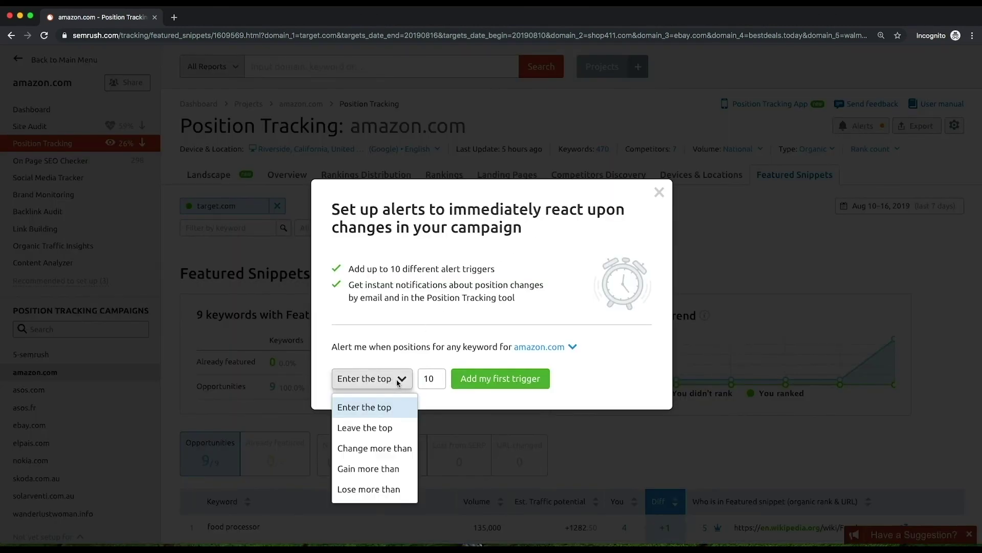
left_click(660, 193)
left_click(659, 193)
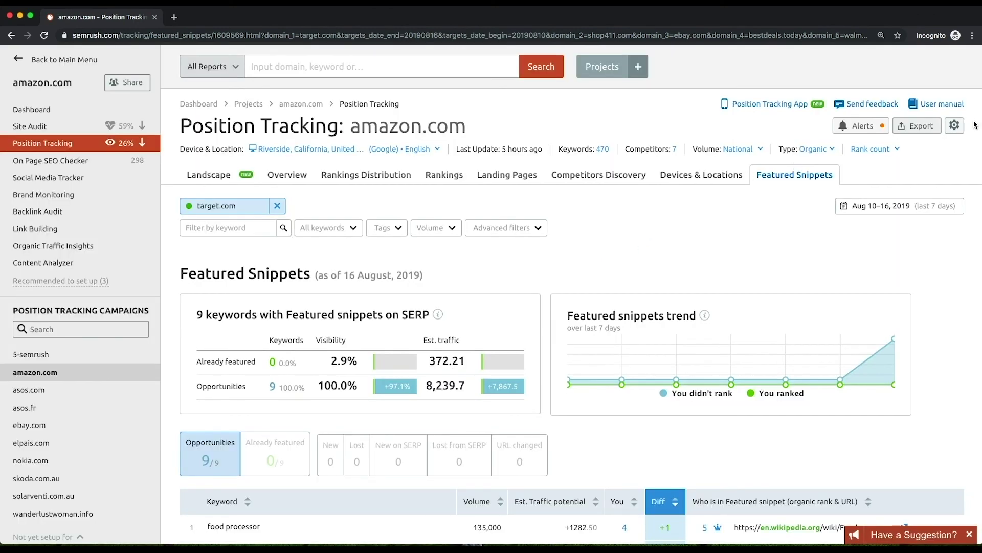
left_click(956, 126)
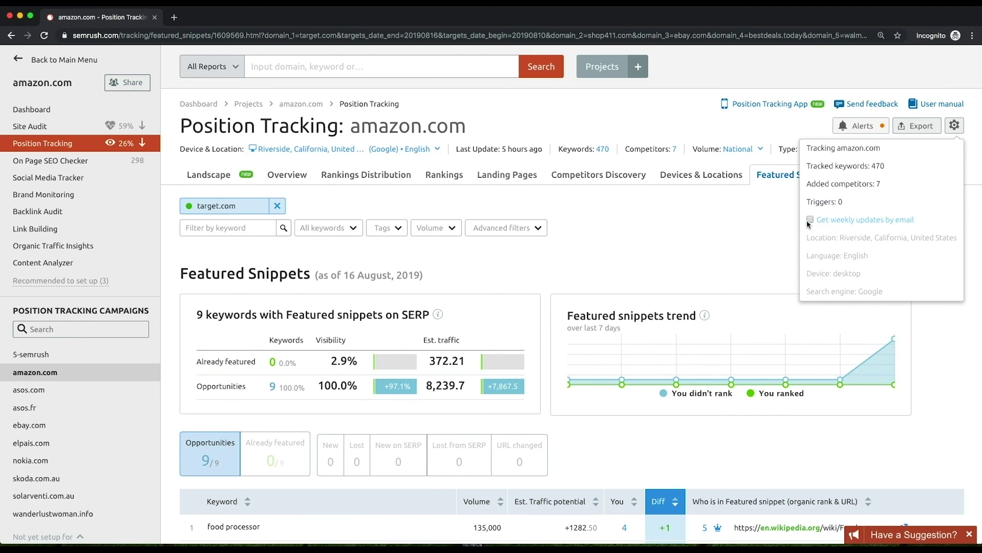